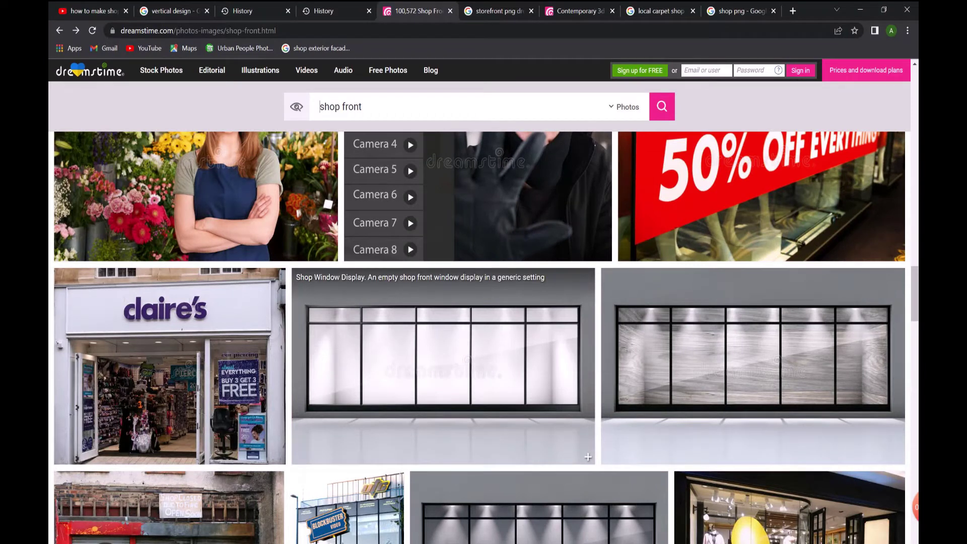
# Step: Examine the two empty shop window photos from the shop front results and their related stock images
pyautogui.click(443, 367)
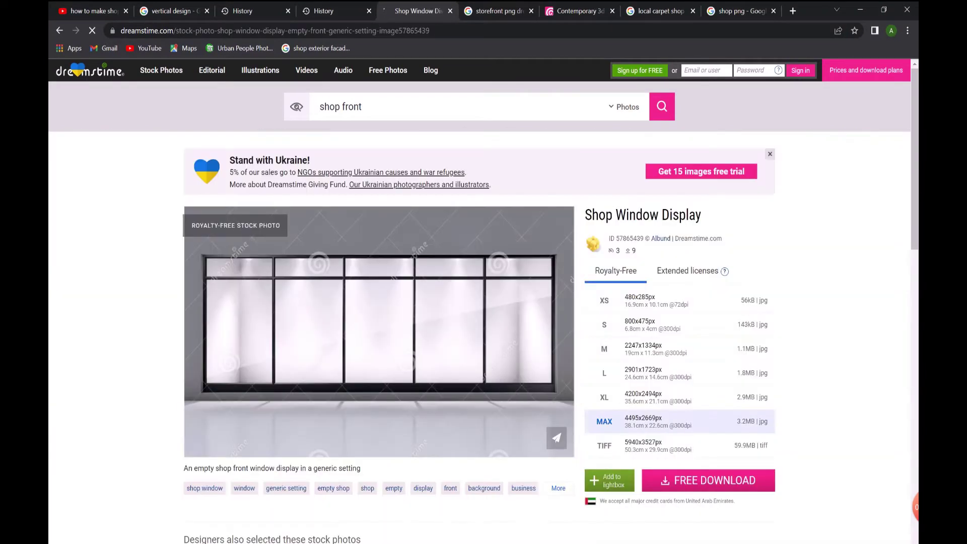
pyautogui.click(60, 31)
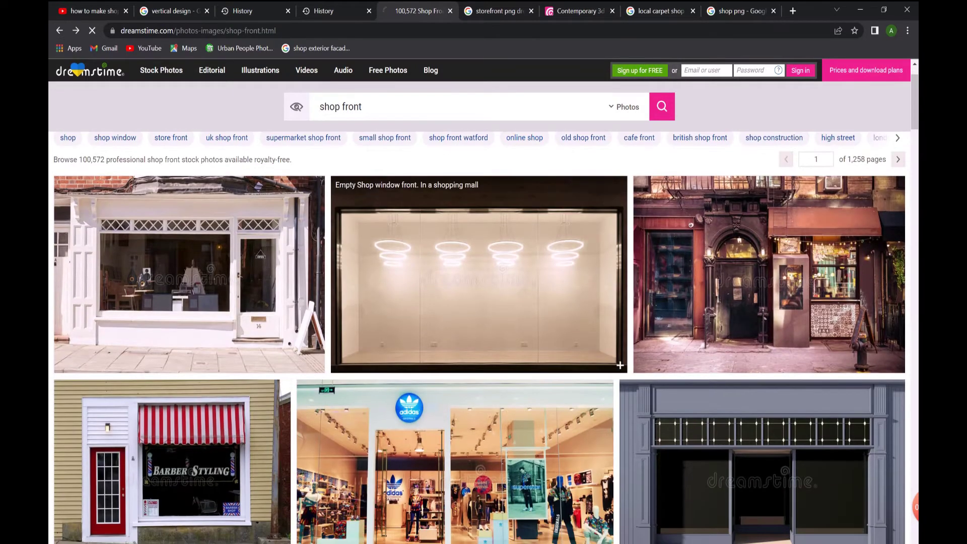
pyautogui.click(478, 302)
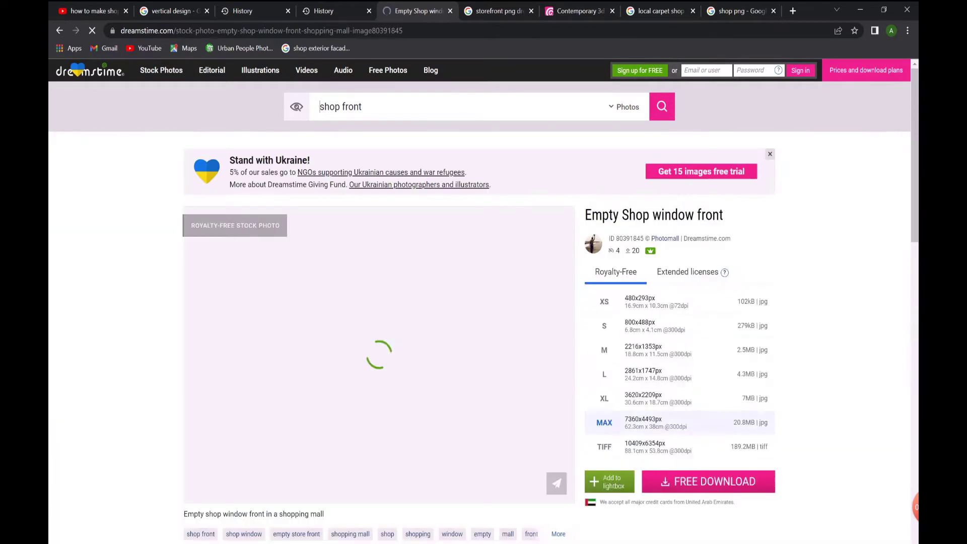
pyautogui.scroll(-8, 417, 323)
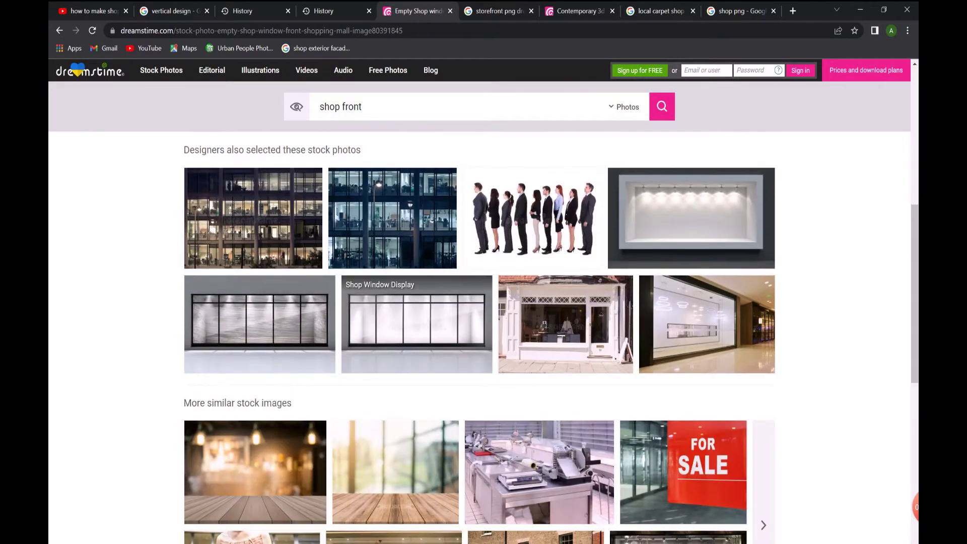
pyautogui.scroll(-2, 260, 227)
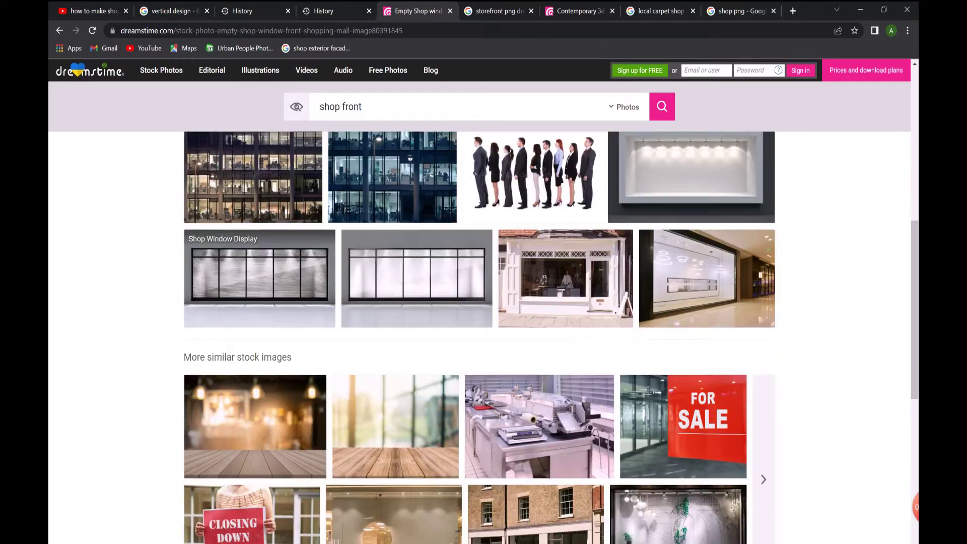
# Step: Look through the other open storefront and shop image searches for a suitable shopfront reference
pyautogui.hotkey('ctrl', 'Tab')
pyautogui.hotkey('ctrl', 'Tab')
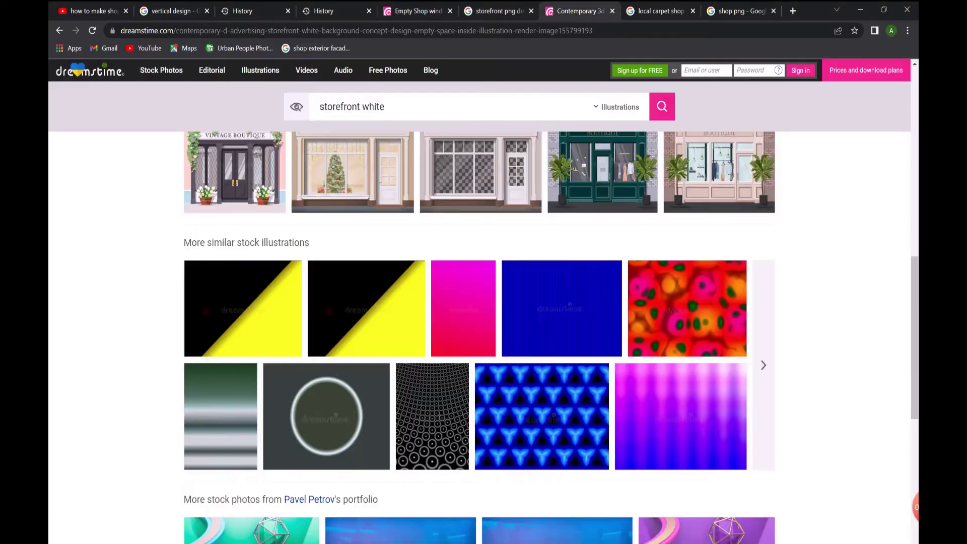
pyautogui.hotkey('ctrl', 'Tab')
pyautogui.hotkey('ctrl', 'Tab')
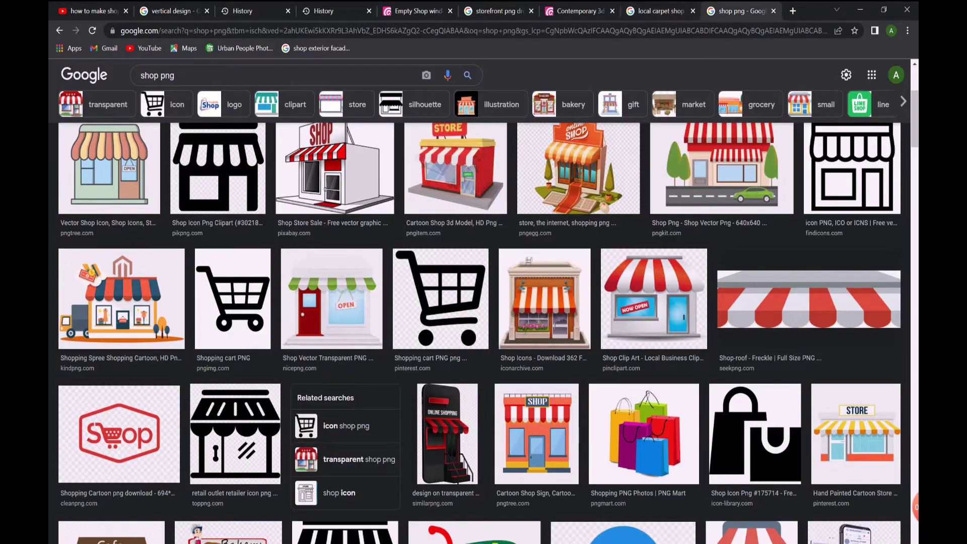
pyautogui.hotkey('ctrl', 'shift', 'Tab')
pyautogui.hotkey('ctrl', 'shift', 'Tab')
pyautogui.hotkey('ctrl', 'shift', 'Tab')
pyautogui.scroll(10, 328, 318)
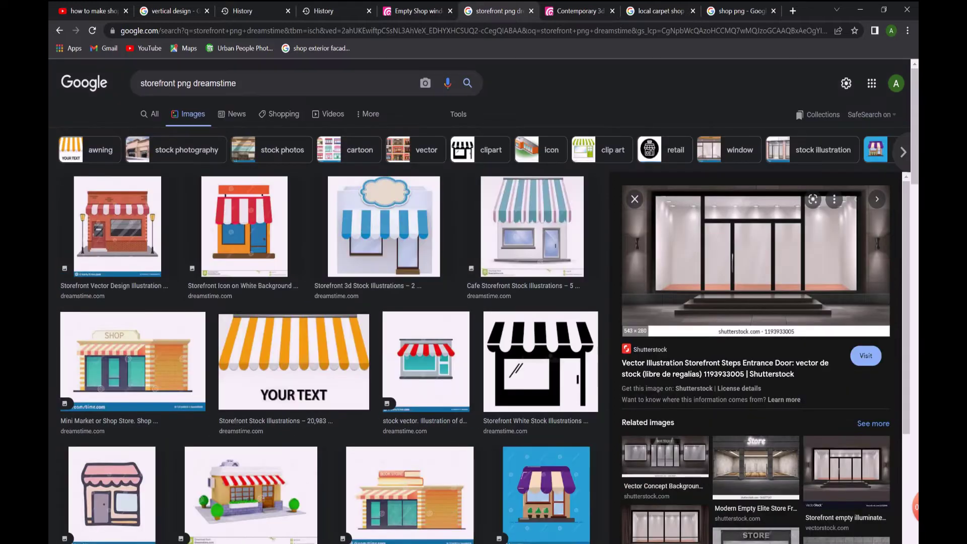
pyautogui.scroll(-4, 755, 353)
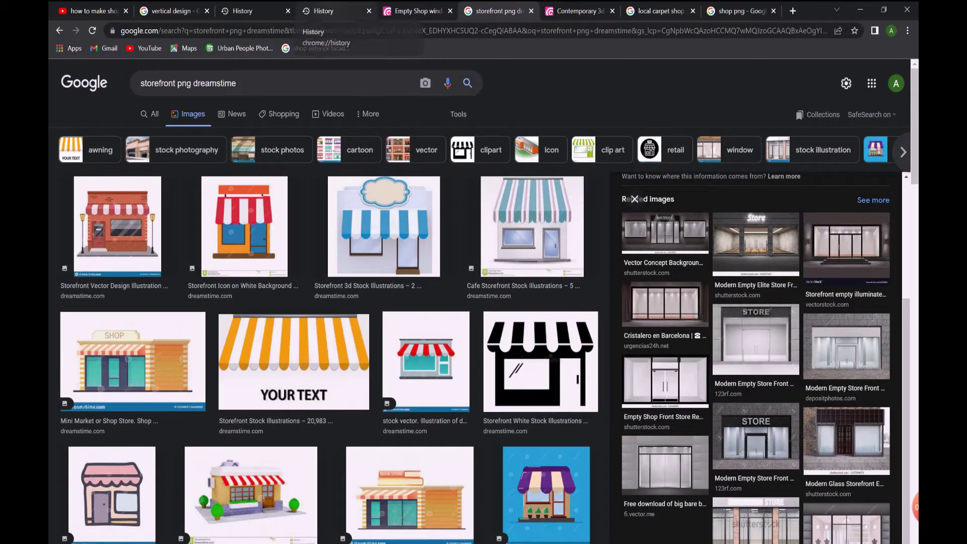
pyautogui.scroll(-2, 635, 199)
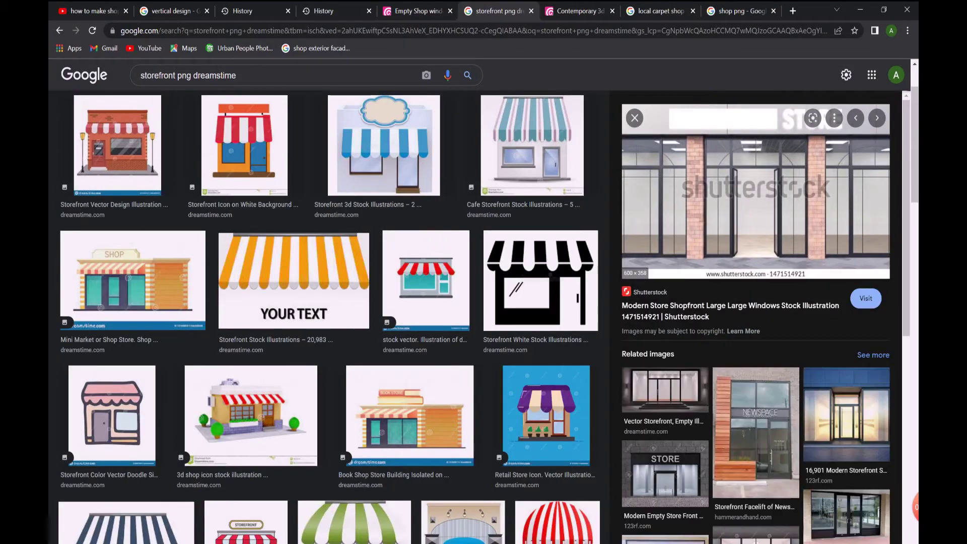
# Step: Close the Empty Shop window front page and switch to the downloaded storefront picture in Photos
pyautogui.hotkey('ctrl', 'shift', 'Tab')
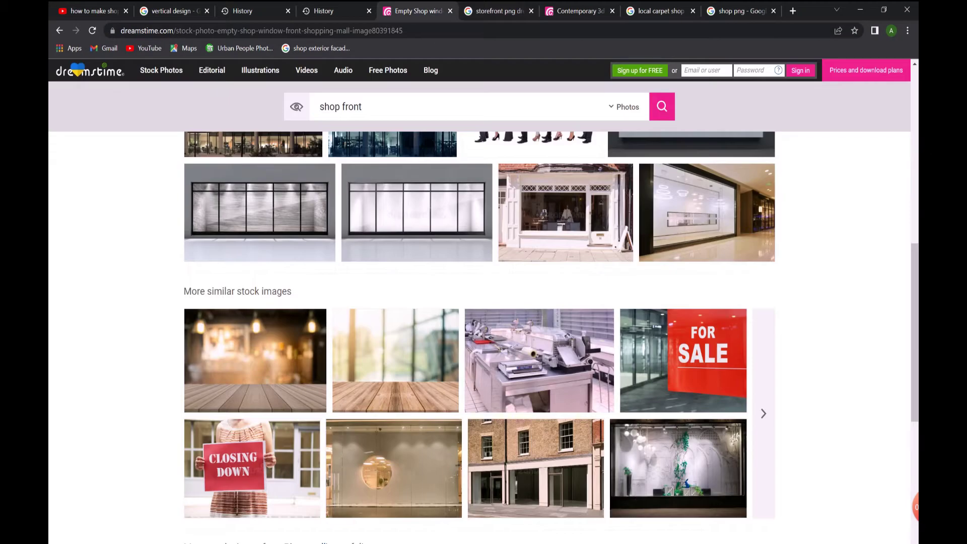
pyautogui.scroll(10, 478, 322)
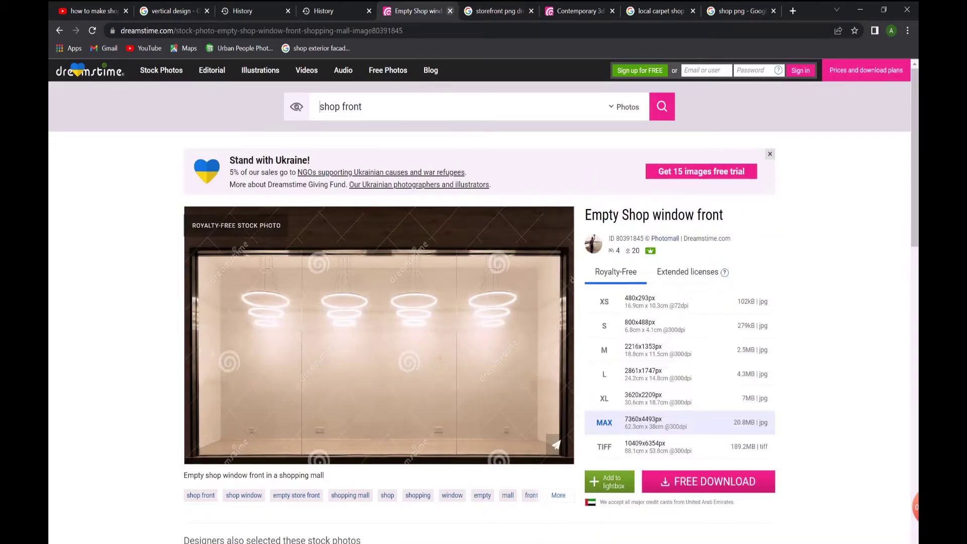
pyautogui.click(449, 10)
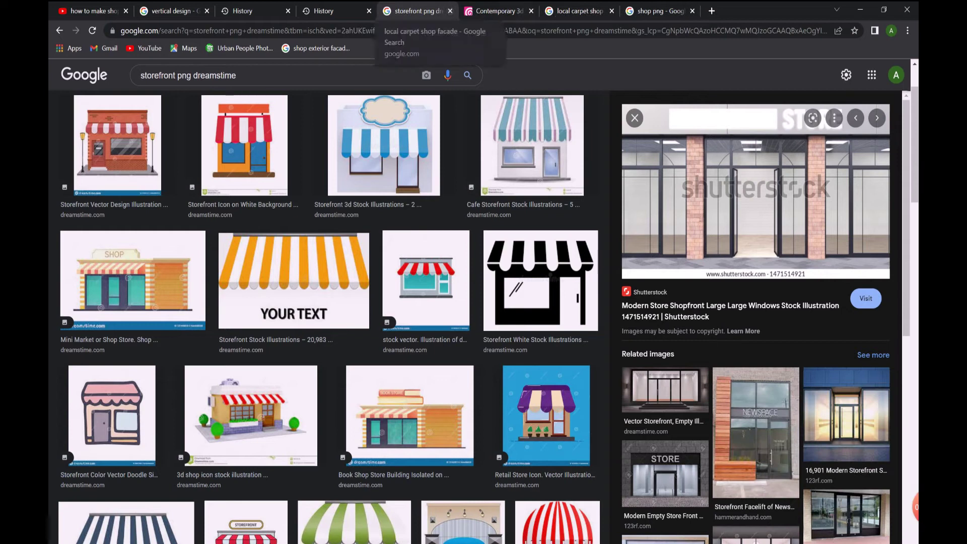
pyautogui.click(859, 10)
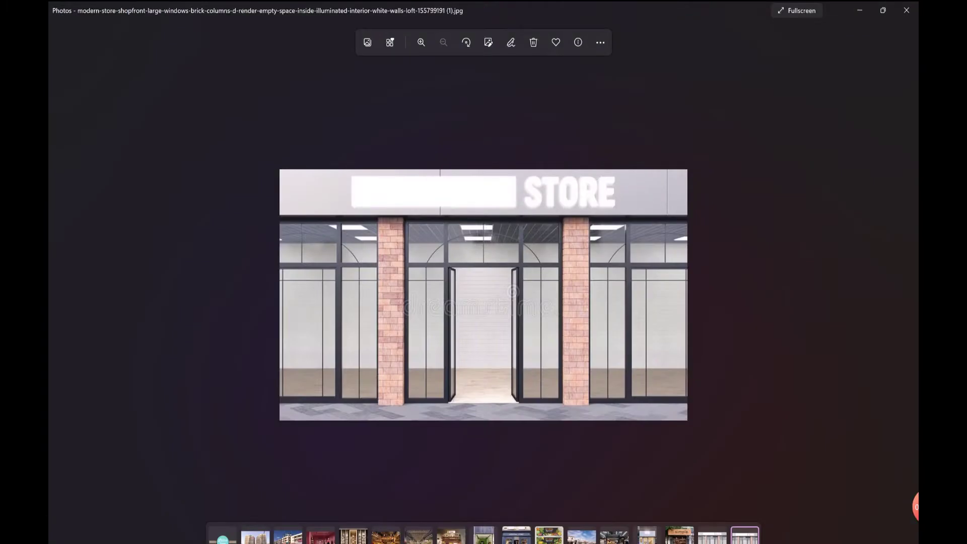
# Step: Inspect the downloaded modern store shopfront picture up close, including its sign, brick columns and glass panes
pyautogui.scroll(3, 484, 295)
pyautogui.scroll(-3, 483, 294)
pyautogui.scroll(1, 483, 295)
pyautogui.scroll(-1, 484, 294)
pyautogui.scroll(2, 483, 294)
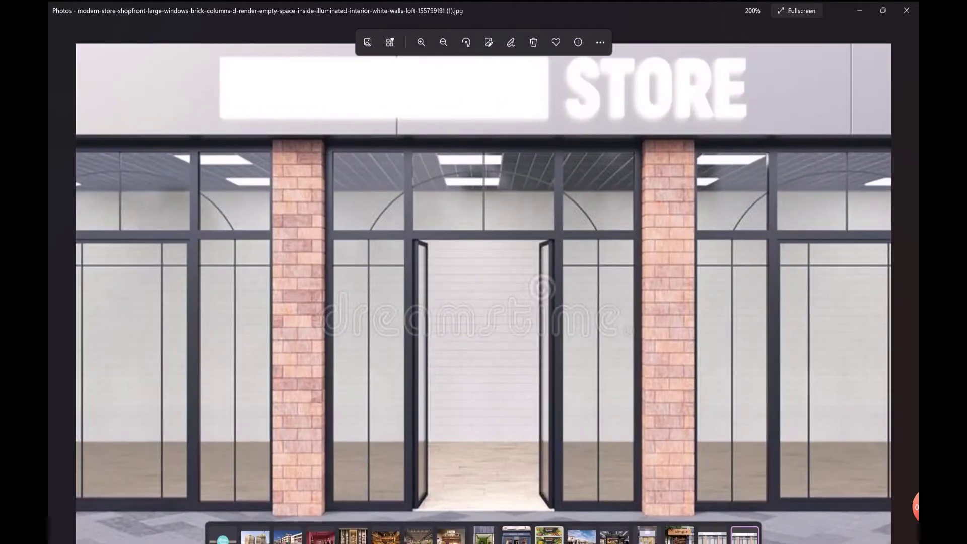
pyautogui.scroll(-2, 484, 294)
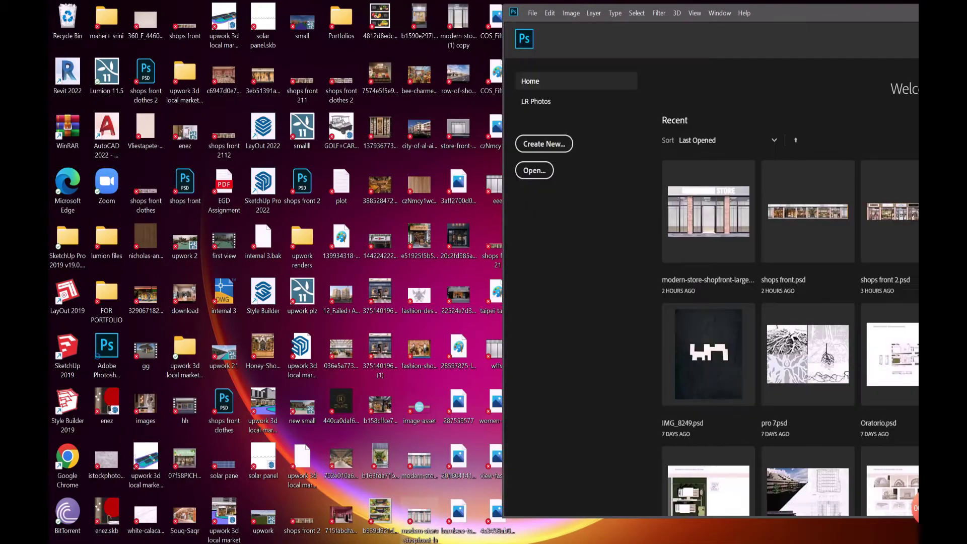
# Step: Open the modern store shopfront image from the desktop in Photoshop and cut the whole picture onto its own layer
pyautogui.moveTo(419, 516); pyautogui.dragTo(581, 237)
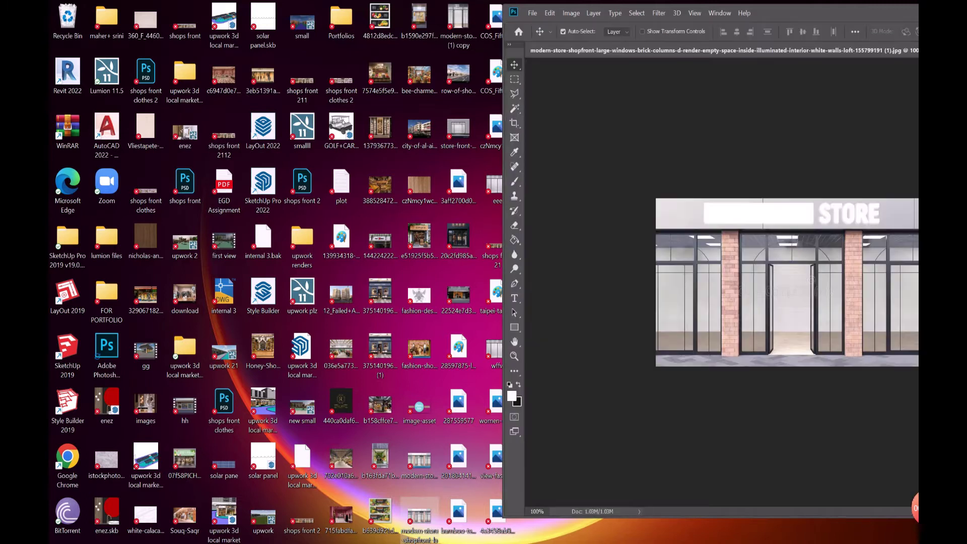
pyautogui.press('super+Up')
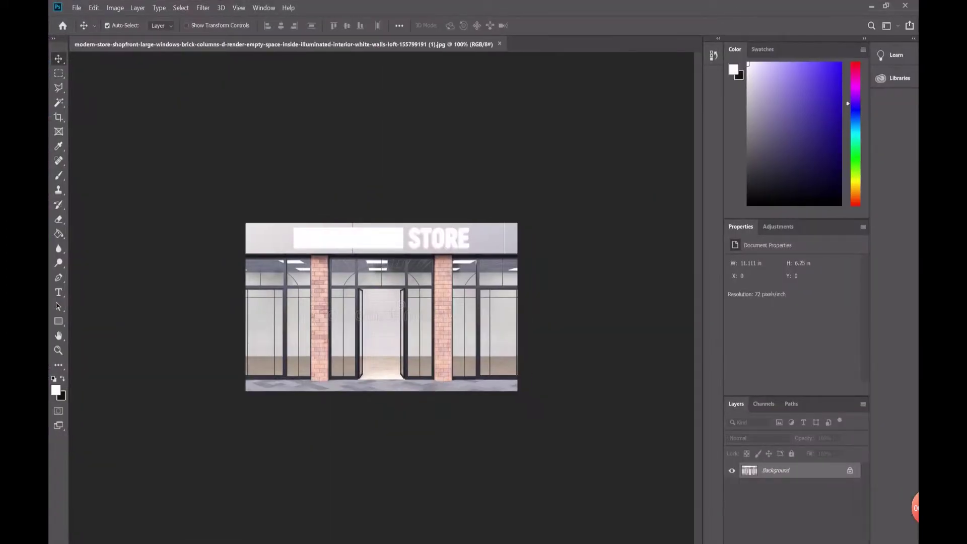
pyautogui.hotkey('ctrl', 'a')
pyautogui.hotkey('ctrl', 'x')
pyautogui.hotkey('ctrl', 'v')
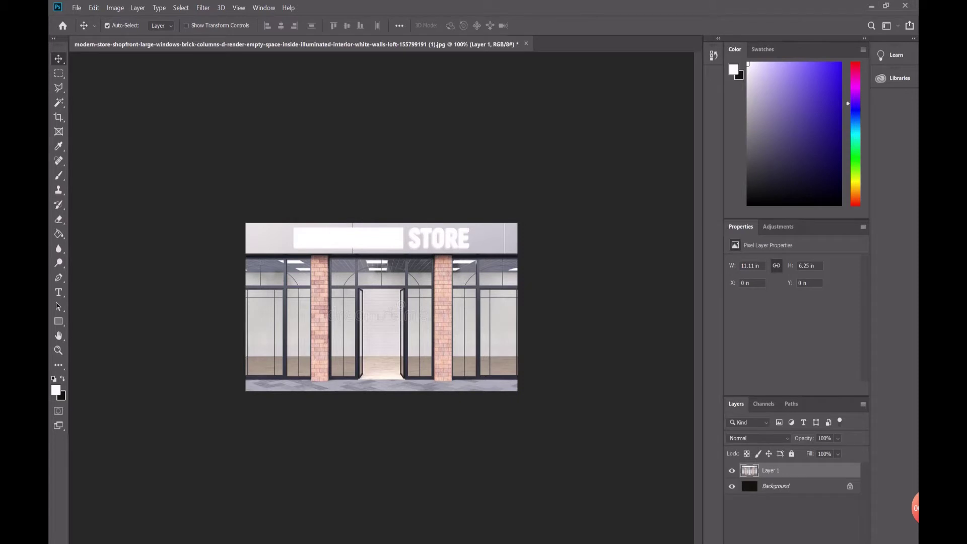
# Step: Extend the canvas to the right with the Crop tool to about twice the storefront's width
pyautogui.click(59, 117)
pyautogui.moveTo(517, 306); pyautogui.dragTo(662, 306)
pyautogui.press('Return')
pyautogui.press('v')
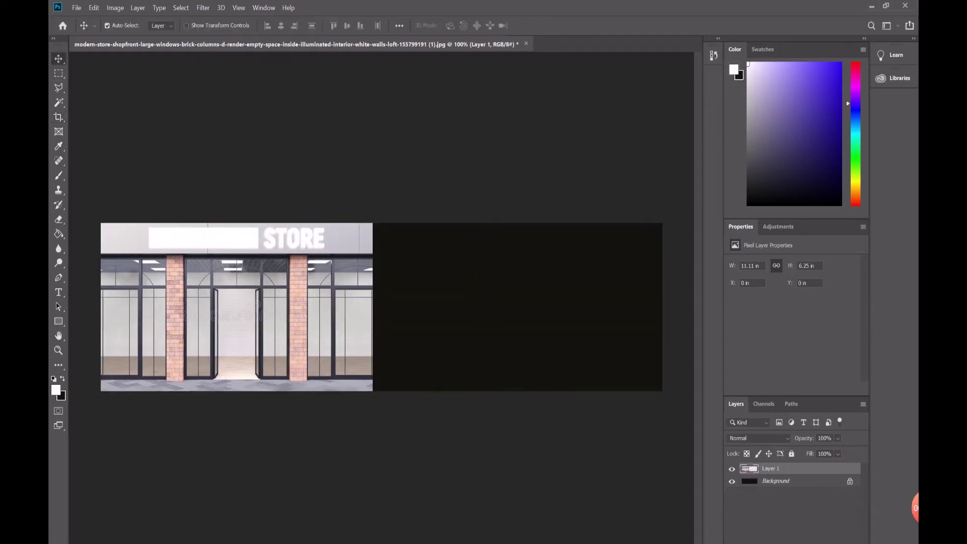
# Step: Duplicate the storefront directly beside the original on its right and merge the two layers
pyautogui.keyDown('alt'); pyautogui.moveTo(270, 254); pyautogui.dragTo(541, 254); pyautogui.keyUp('alt')
pyautogui.keyDown('shift'); pyautogui.click(771, 481); pyautogui.keyUp('shift')
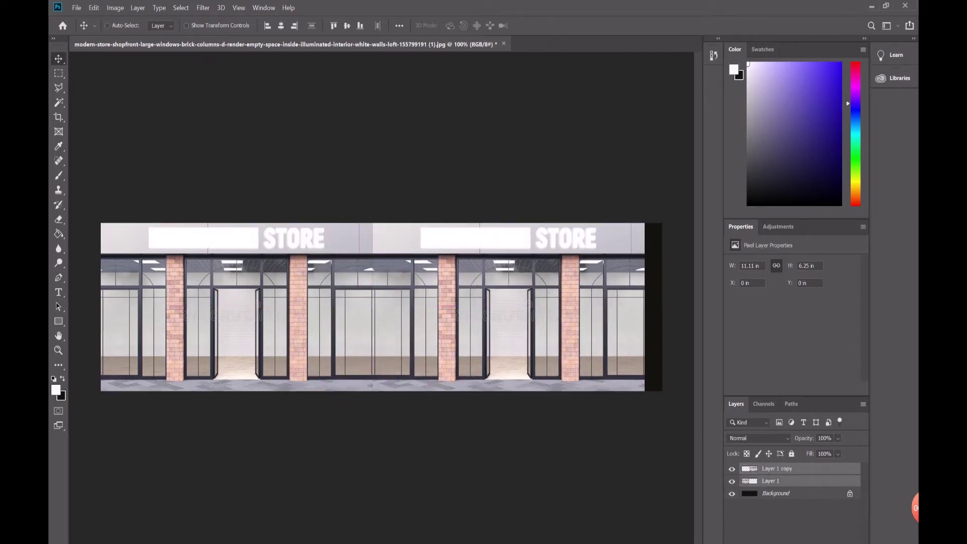
pyautogui.rightClick(766, 481)
pyautogui.click(794, 337)
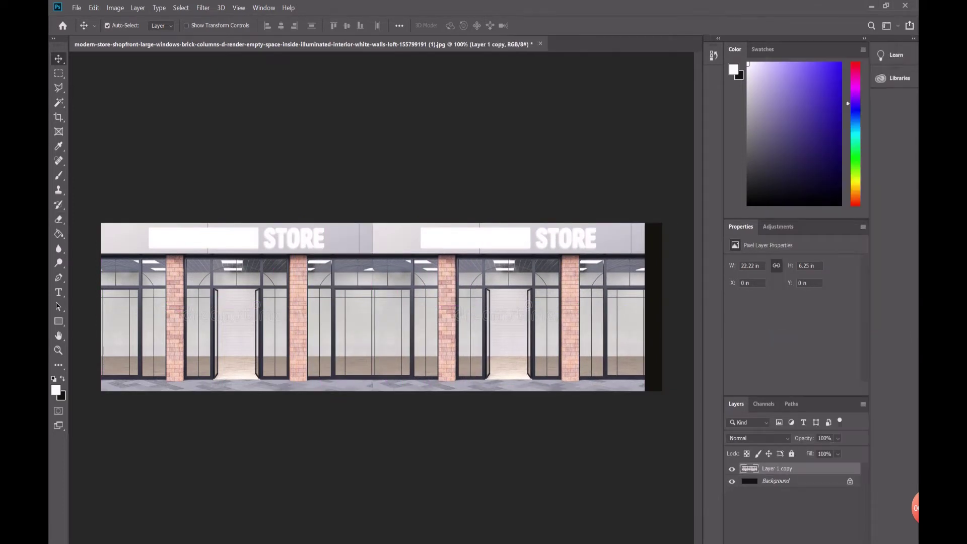
# Step: Extend the canvas further right with the Crop tool, leaving room for nearly another pair of storefronts
pyautogui.click(58, 117)
pyautogui.moveTo(662, 306); pyautogui.dragTo(705, 297)
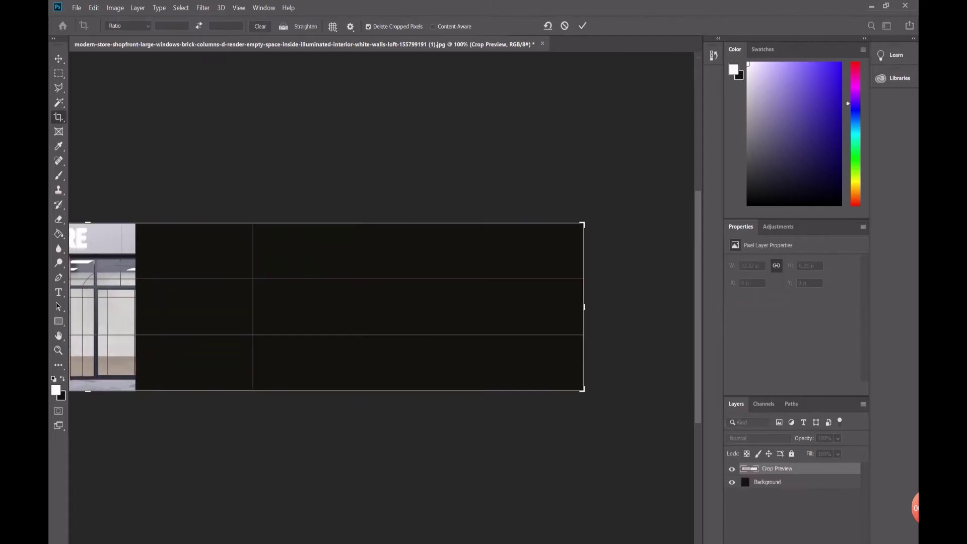
pyautogui.press('Return')
pyautogui.press('z')
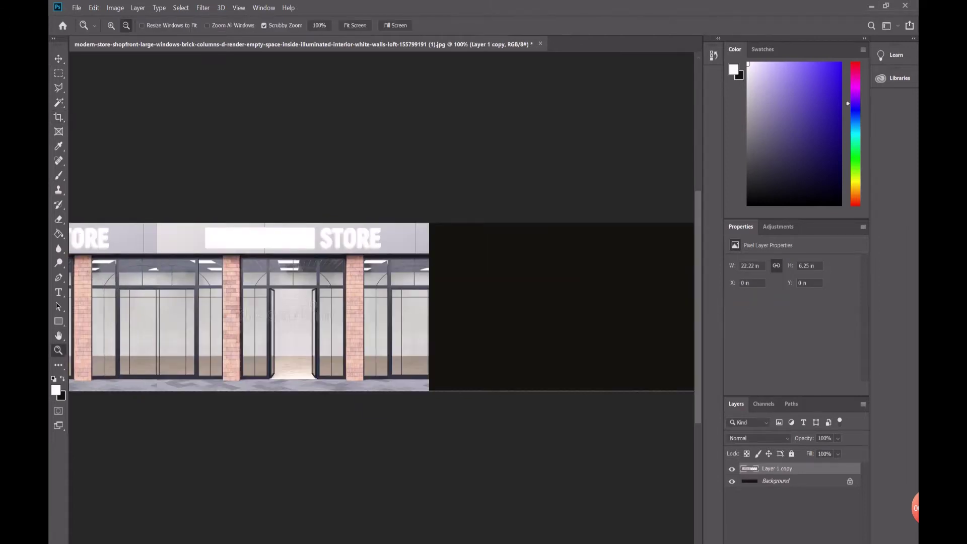
pyautogui.hotkey('ctrl', '0')
pyautogui.press('v')
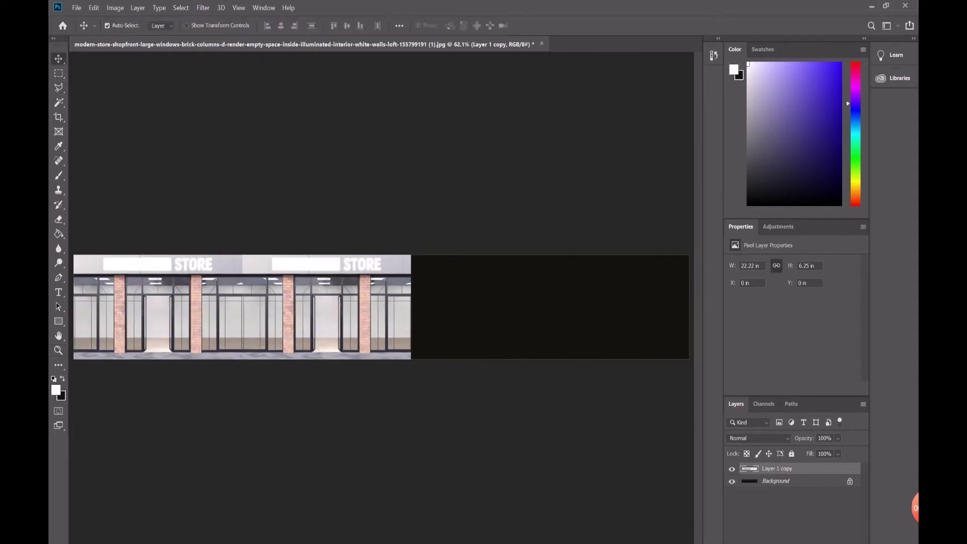
# Step: Duplicate the pair of storefronts into the empty canvas area on the right and merge both layers into one strip
pyautogui.keyDown('alt'); pyautogui.moveTo(345, 274); pyautogui.dragTo(682, 275); pyautogui.keyUp('alt')
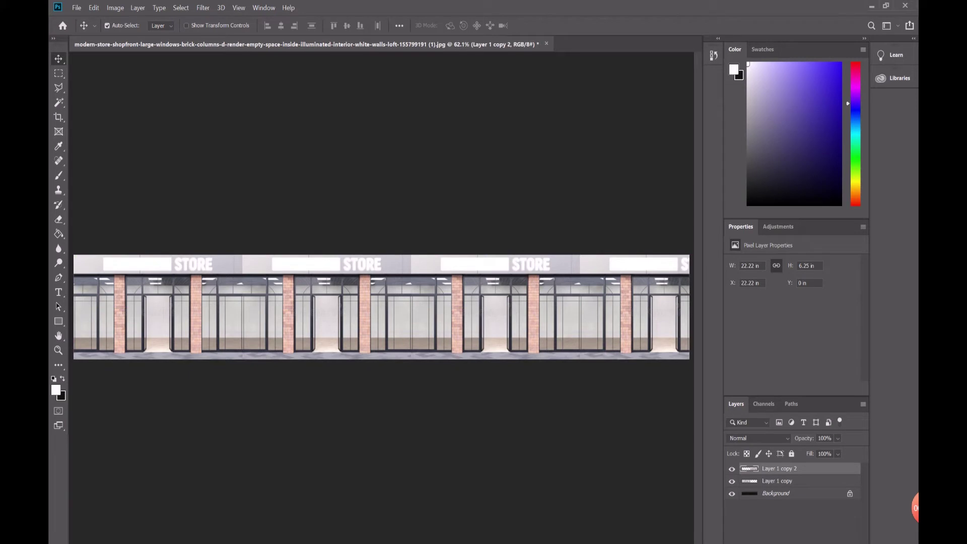
pyautogui.press('z')
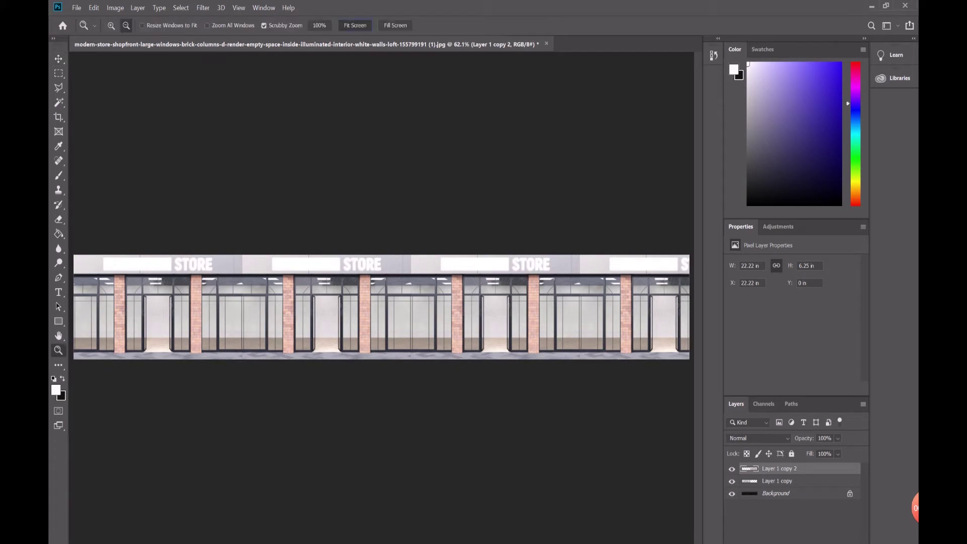
pyautogui.hotkey('ctrl', '-')
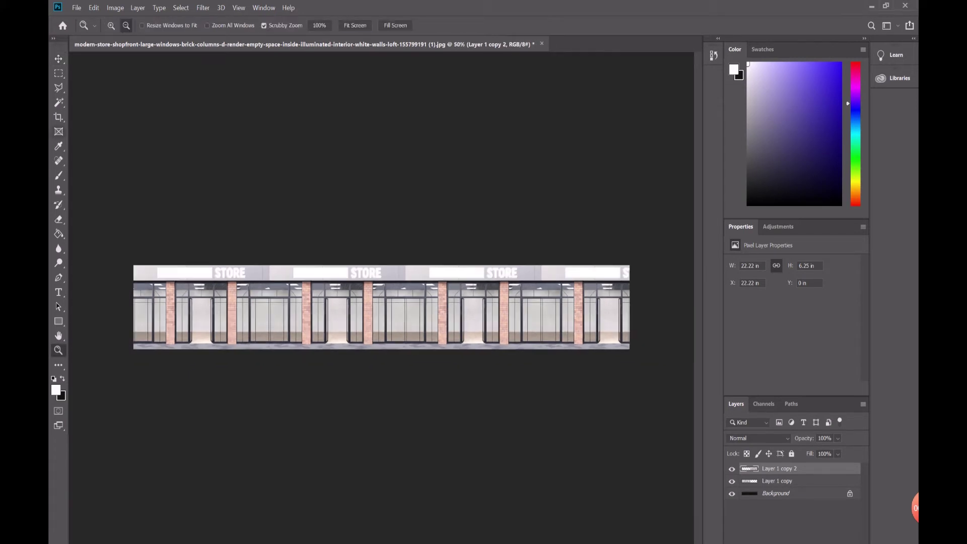
pyautogui.press('w')
pyautogui.click(777, 481)
pyautogui.keyDown('shift'); pyautogui.click(778, 469); pyautogui.keyUp('shift')
pyautogui.rightClick(760, 468)
pyautogui.click(790, 426)
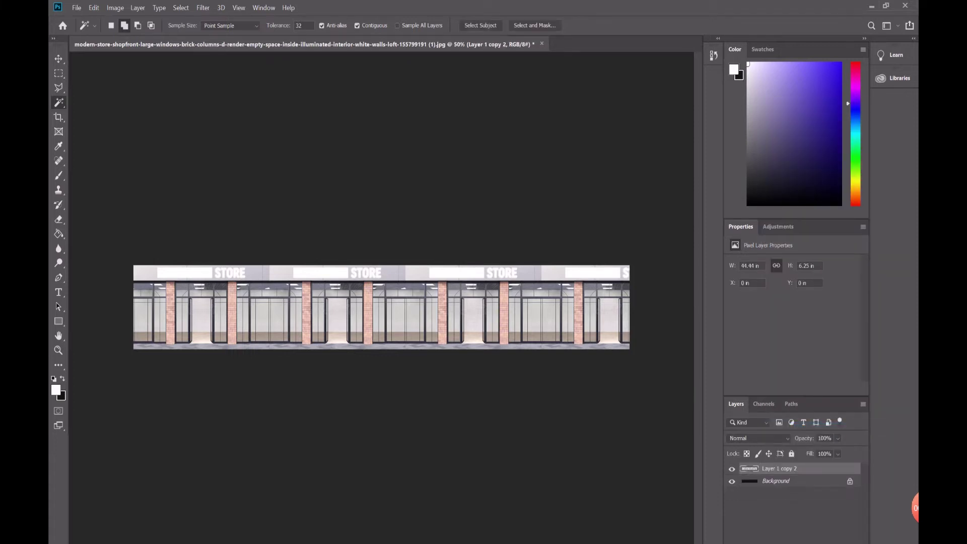
pyautogui.press('v')
pyautogui.moveTo(382, 307); pyautogui.dragTo(403, 307)
pyautogui.press('z')
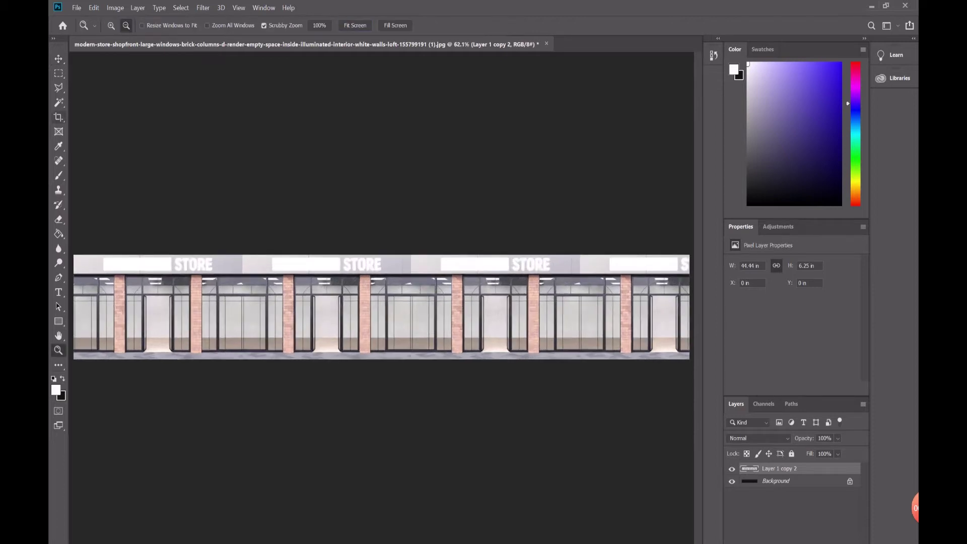
# Step: Select the glass panes of the first doorway and neighbouring window with the Magic Wand, fill them with black, and deselect
pyautogui.press('w')
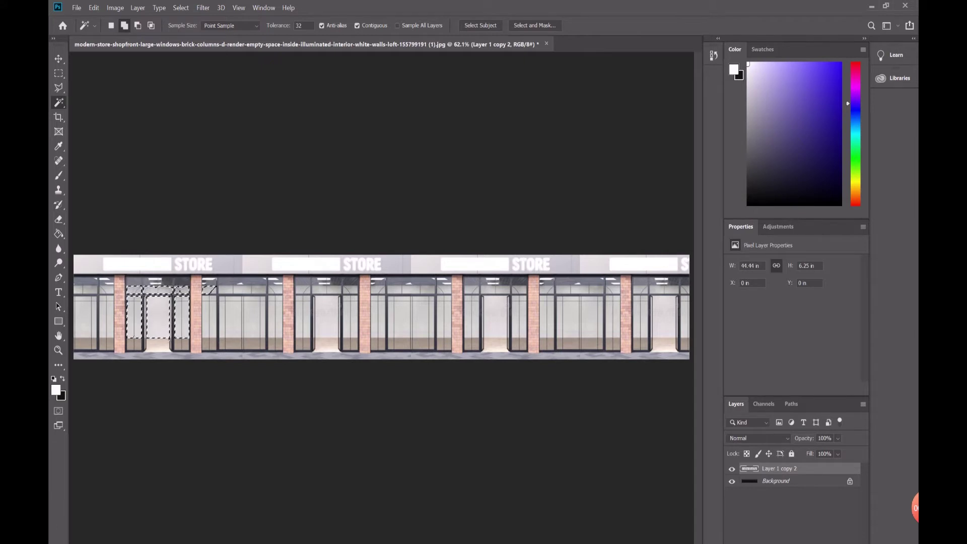
pyautogui.click(247, 290)
pyautogui.click(260, 289)
pyautogui.click(251, 319)
pyautogui.click(234, 319)
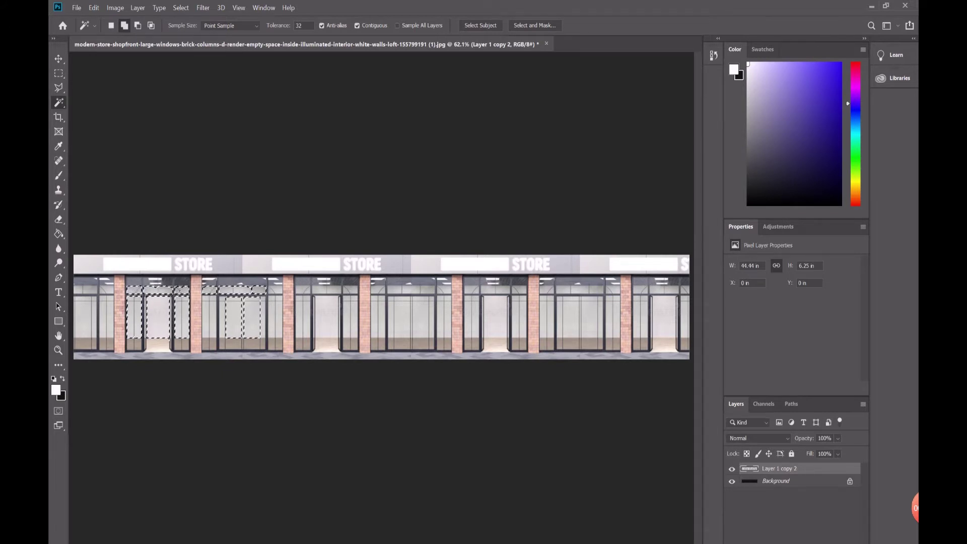
pyautogui.click(272, 317)
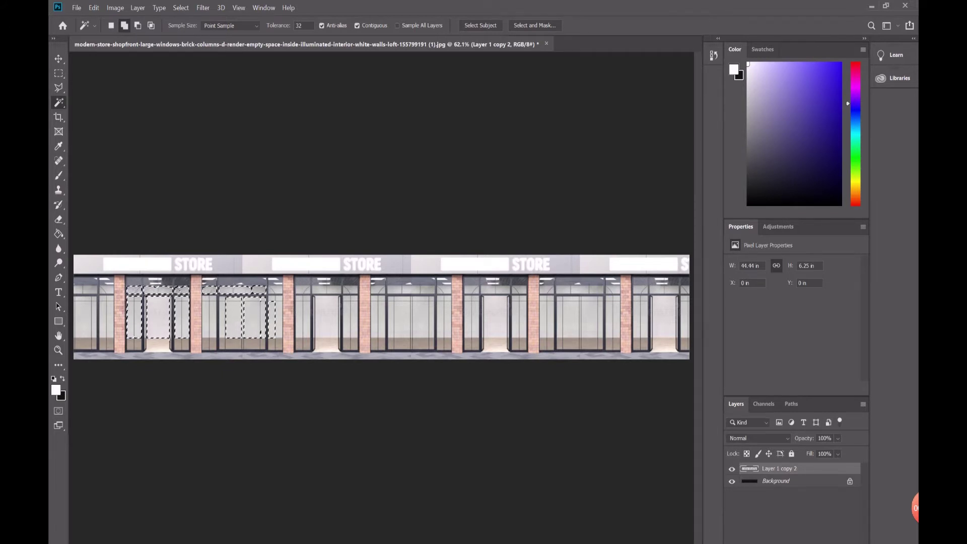
pyautogui.click(276, 290)
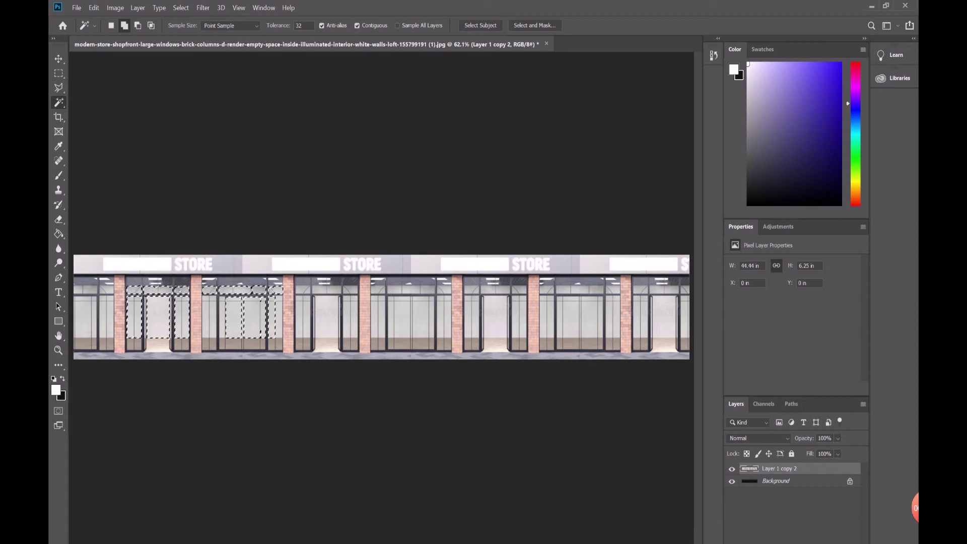
pyautogui.click(280, 317)
pyautogui.click(214, 318)
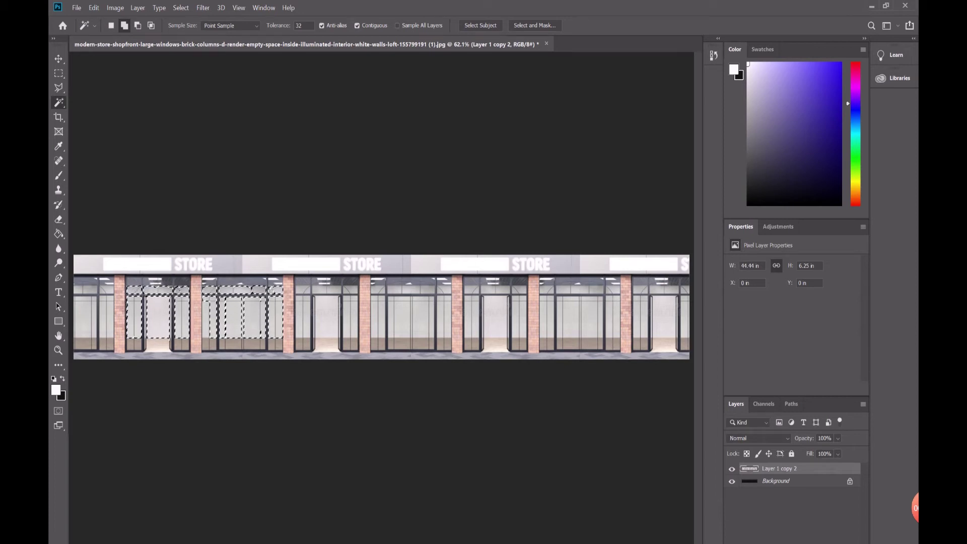
pyautogui.hotkey('ctrl', 'BackSpace')
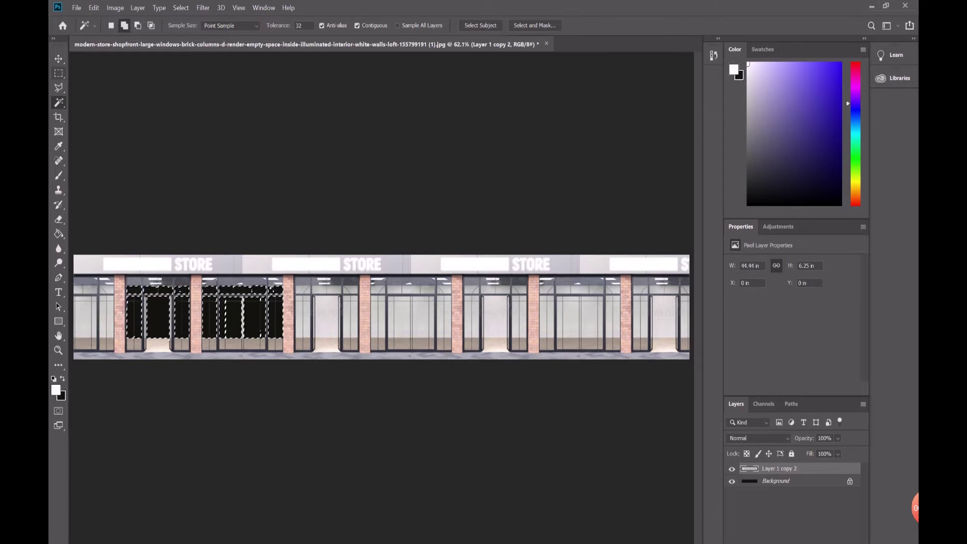
pyautogui.press('m')
pyautogui.hotkey('ctrl', 'd')
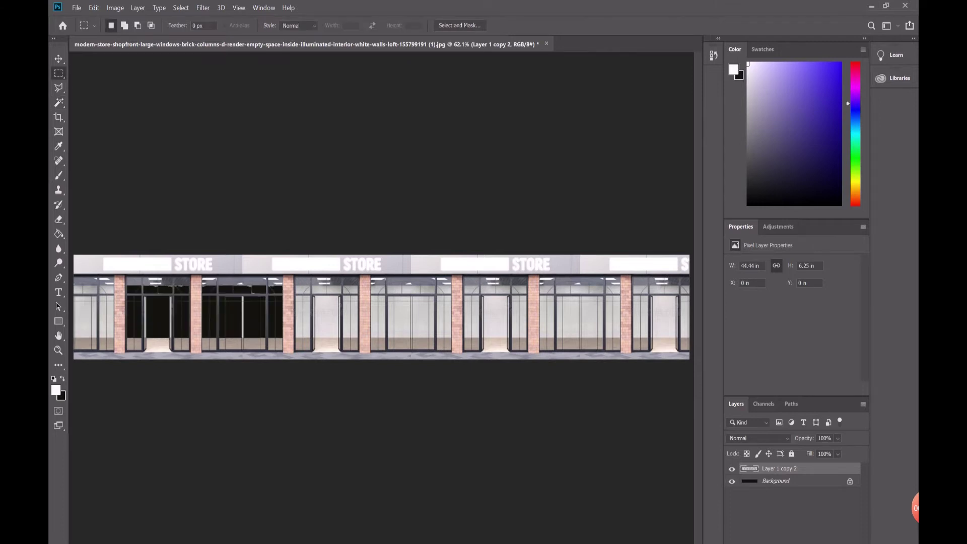
# Step: Open shops front.psd from the desktop and hide the shop interior layers behind the storefront
pyautogui.click(871, 6)
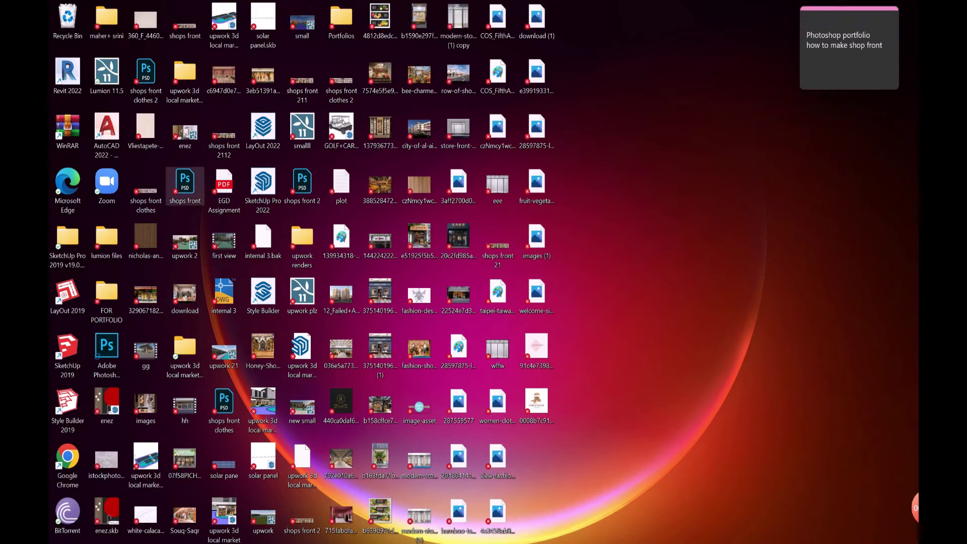
pyautogui.doubleClick(185, 187)
pyautogui.click(732, 463)
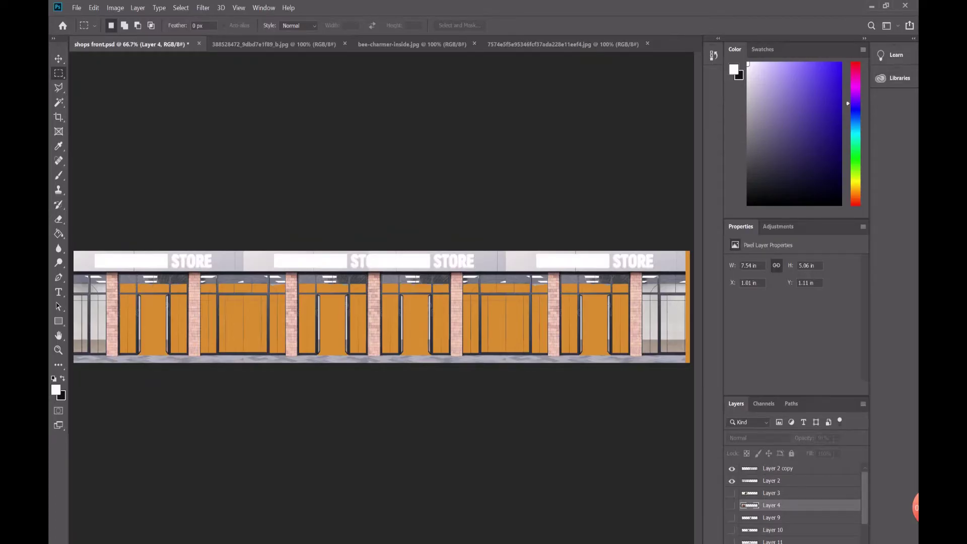
# Step: Copy the entire spice shop photo from 388528472_9dbd7e1f89_b.jpg and paste it into shops front.psd behind the storefront
pyautogui.click(272, 44)
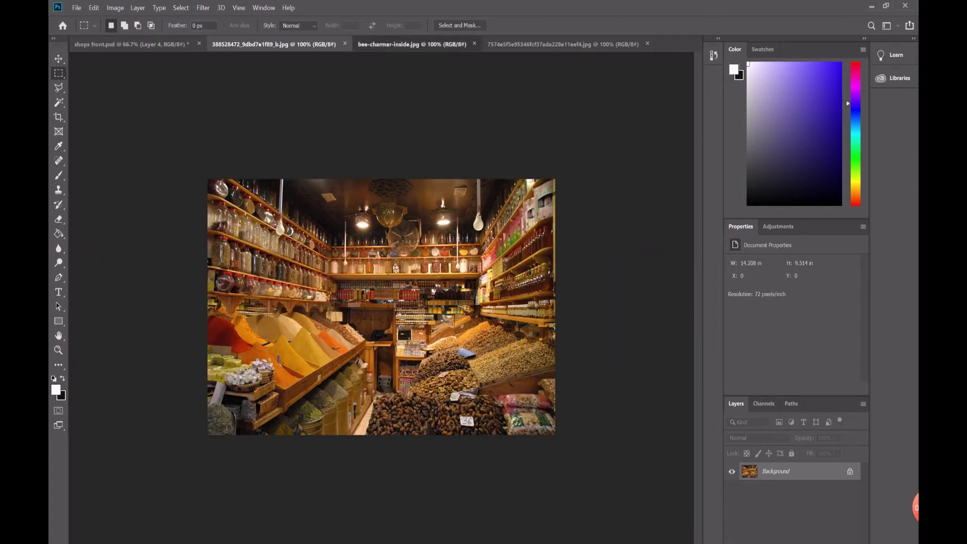
pyautogui.hotkey('ctrl', 'Tab')
pyautogui.hotkey('ctrl', 'Tab')
pyautogui.hotkey('ctrl', 'shift', 'Tab')
pyautogui.hotkey('ctrl', 'shift', 'Tab')
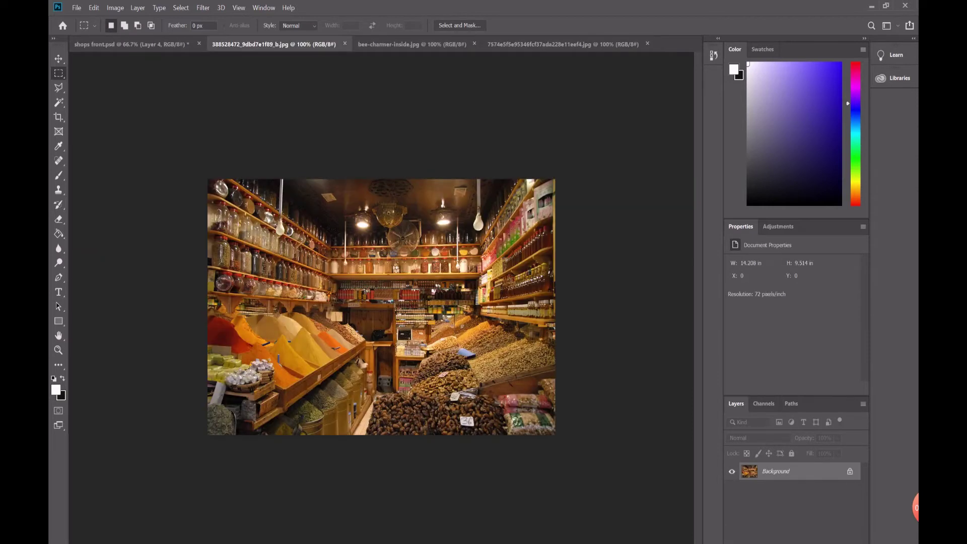
pyautogui.hotkey('ctrl', 'shift', 'Tab')
pyautogui.hotkey('ctrl', 'Tab')
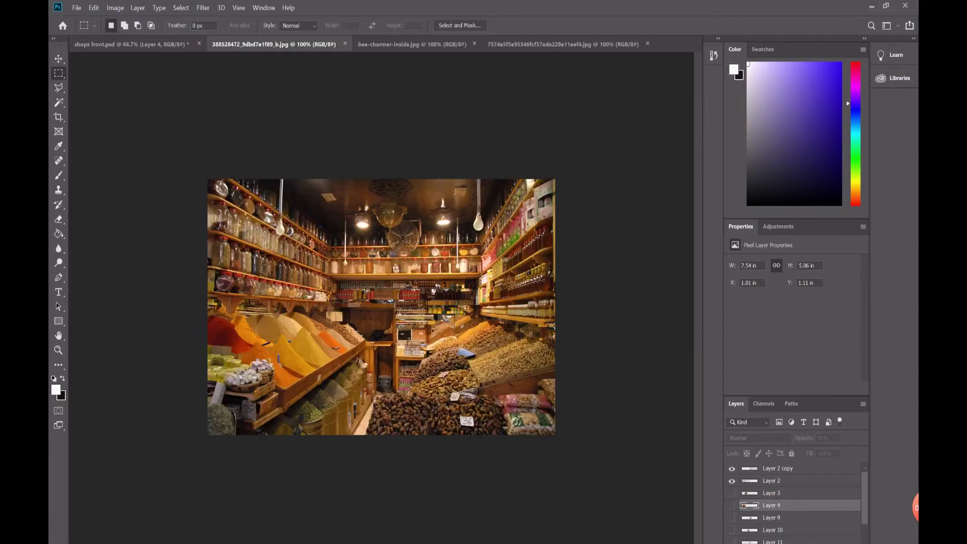
pyautogui.hotkey('ctrl', 'a')
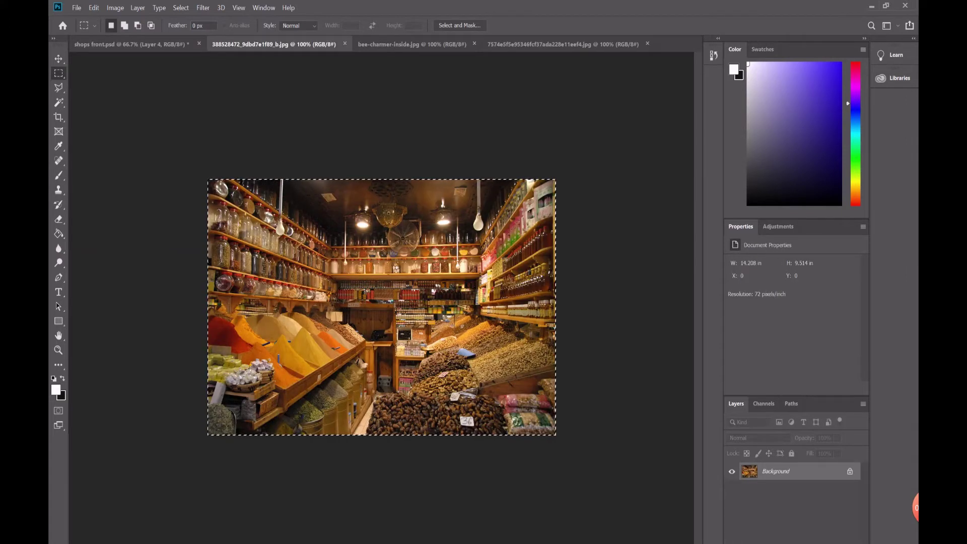
pyautogui.hotkey('ctrl', 'shift', 'Tab')
pyautogui.hotkey('ctrl', 'v')
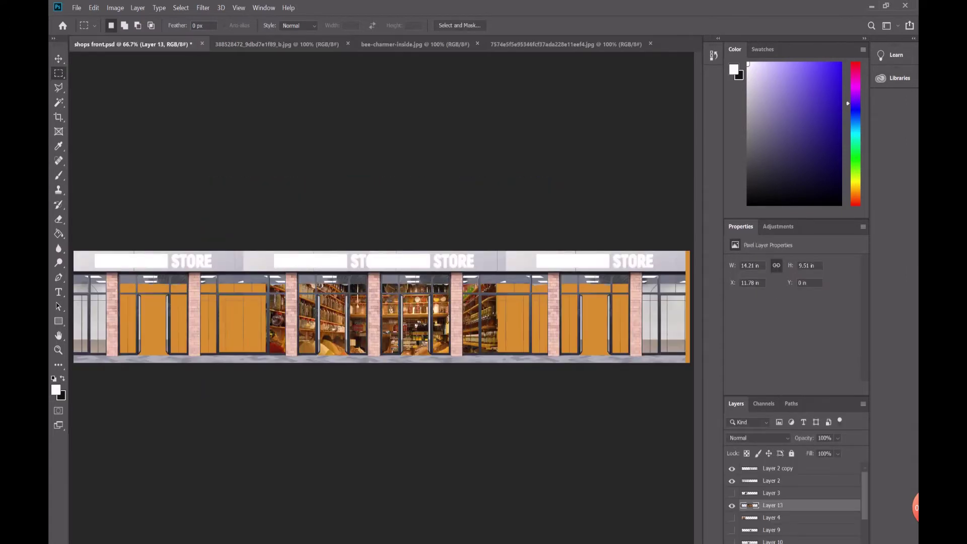
# Step: Scale the pasted spice shop photo to about 43.86% and position it behind the first doorway
pyautogui.hotkey('ctrl', 't')
pyautogui.moveTo(497, 250); pyautogui.dragTo(148, 297)
pyautogui.moveTo(190, 334); pyautogui.dragTo(215, 352)
pyautogui.moveTo(162, 317); pyautogui.dragTo(159, 321)
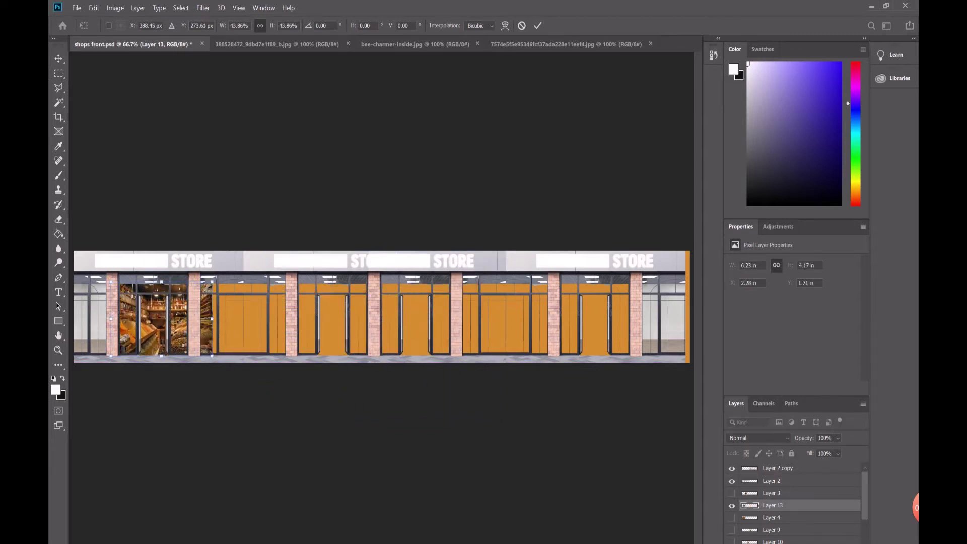
pyautogui.press('Return')
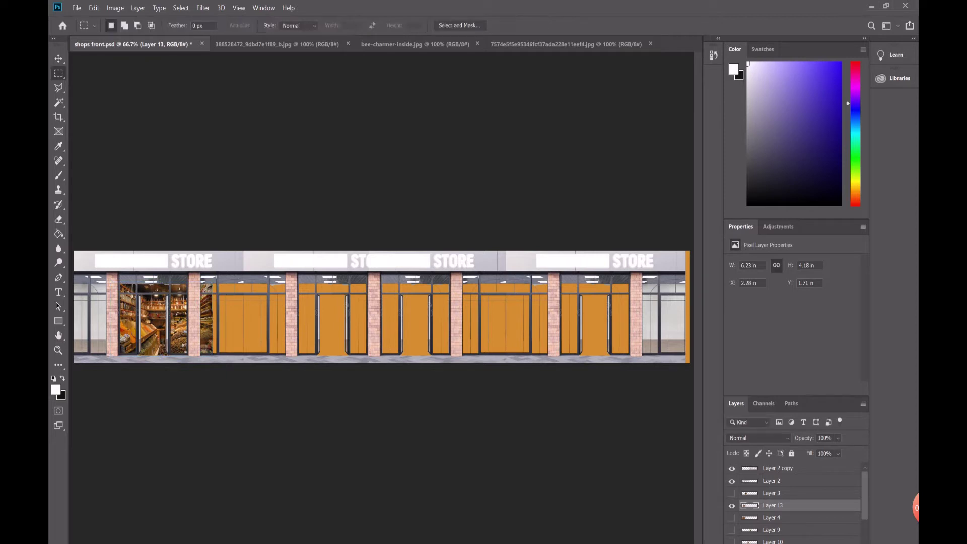
# Step: Hide the newly pasted Layer 13 and show Layer 4 in the first doorway instead, comparing the two placements
pyautogui.click(732, 505)
pyautogui.press('z')
pyautogui.hotkey('ctrl', '-')
pyautogui.hotkey('ctrl', '-')
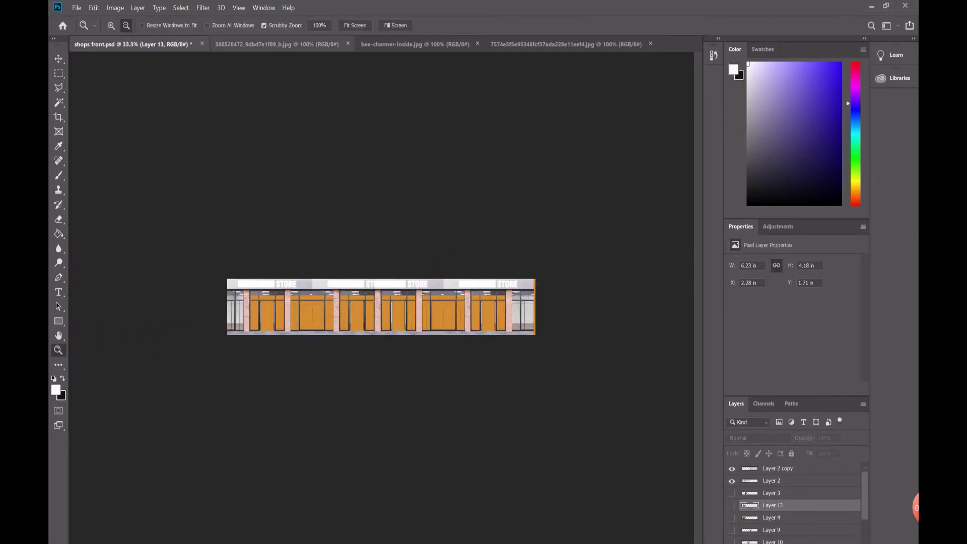
pyautogui.hotkey('ctrl', '+')
pyautogui.hotkey('ctrl', '+')
pyautogui.hotkey('ctrl', '+')
pyautogui.hotkey('ctrl', '+')
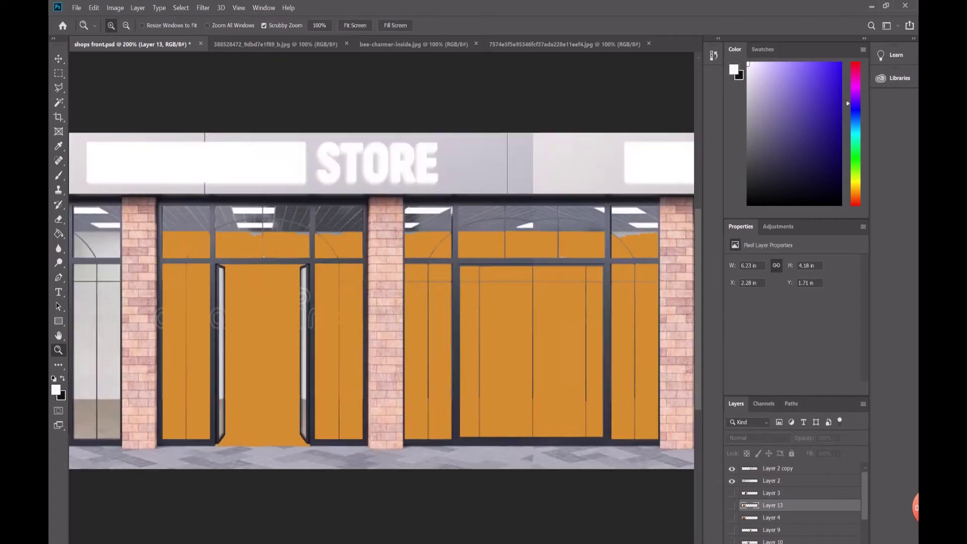
pyautogui.click(732, 505)
pyautogui.click(731, 505)
pyautogui.click(732, 517)
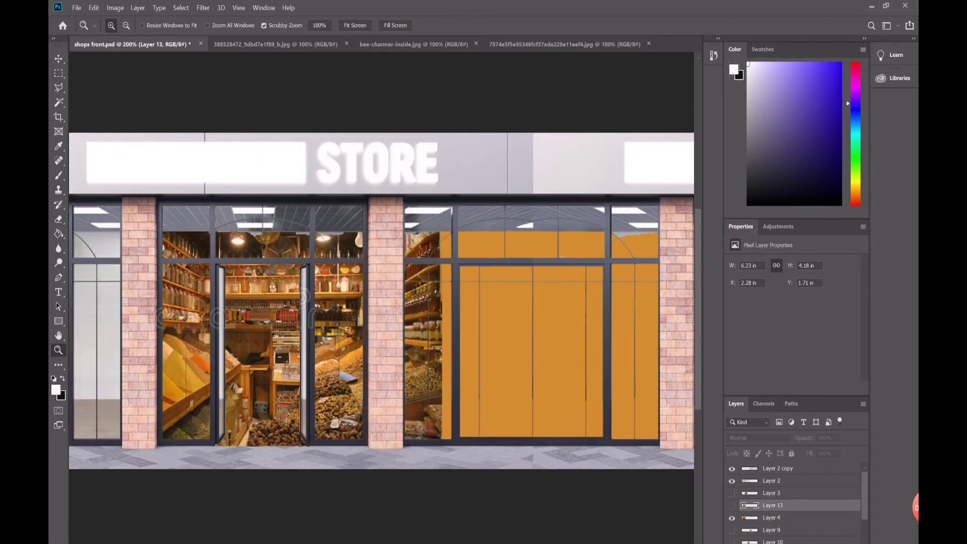
pyautogui.click(732, 505)
pyautogui.click(732, 505)
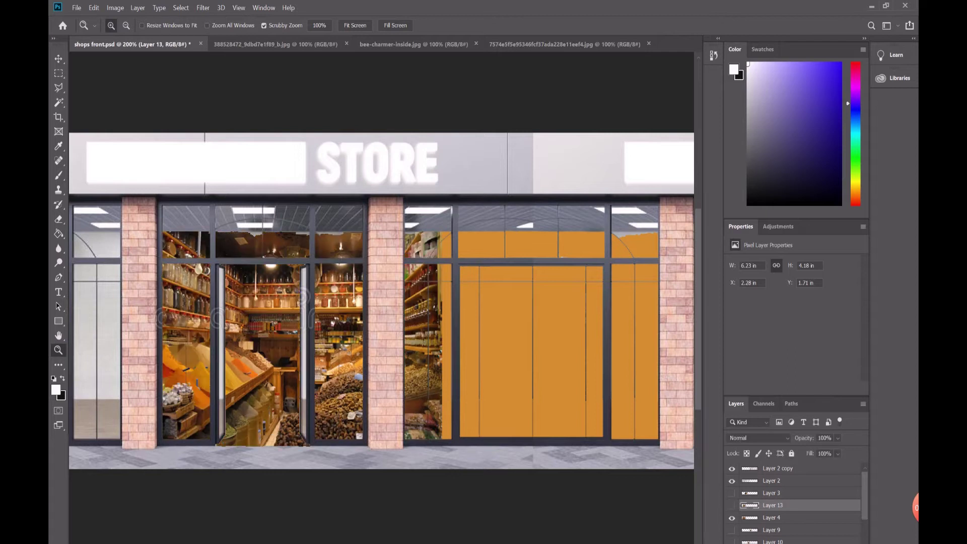
# Step: Show the shop interiors on Layer 3 and Layer 9
pyautogui.click(732, 493)
pyautogui.click(731, 530)
pyautogui.hscroll(-10, 381, 301)
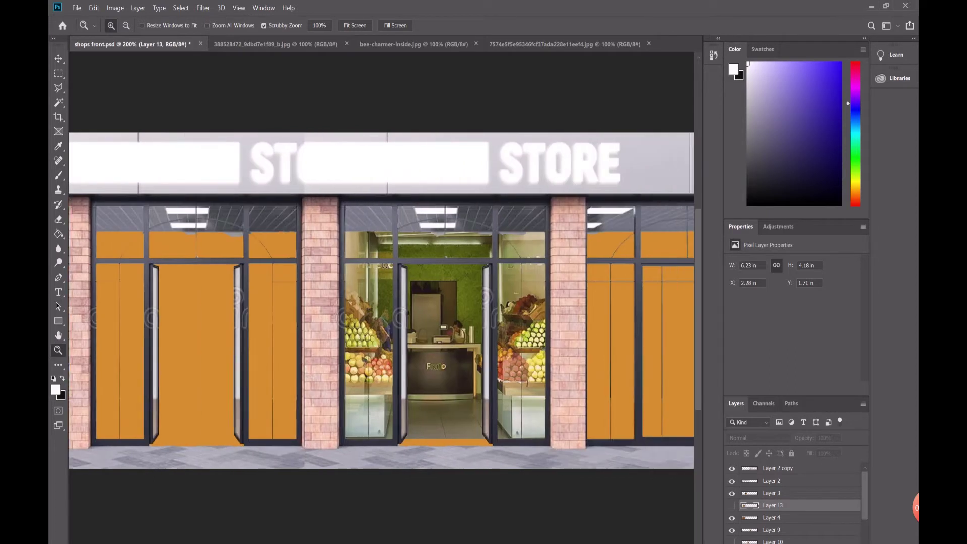
# Step: Move and resize Layer 9's green fruit shop interior to about 4.5 × 3.99 in to fill its doorway, and show Layer 10
pyautogui.press('v')
pyautogui.moveTo(519, 321); pyautogui.dragTo(518, 328)
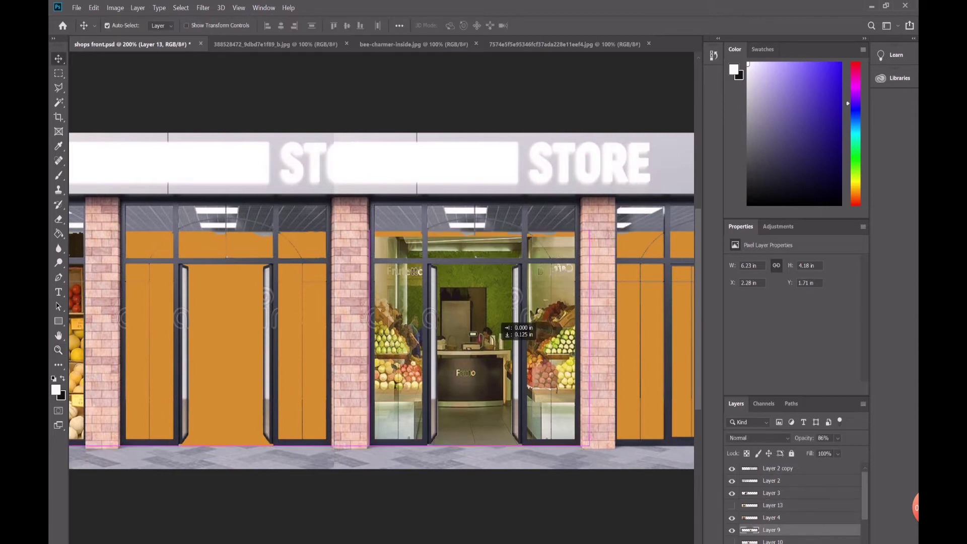
pyautogui.hotkey('ctrl', 't')
pyautogui.press('Return')
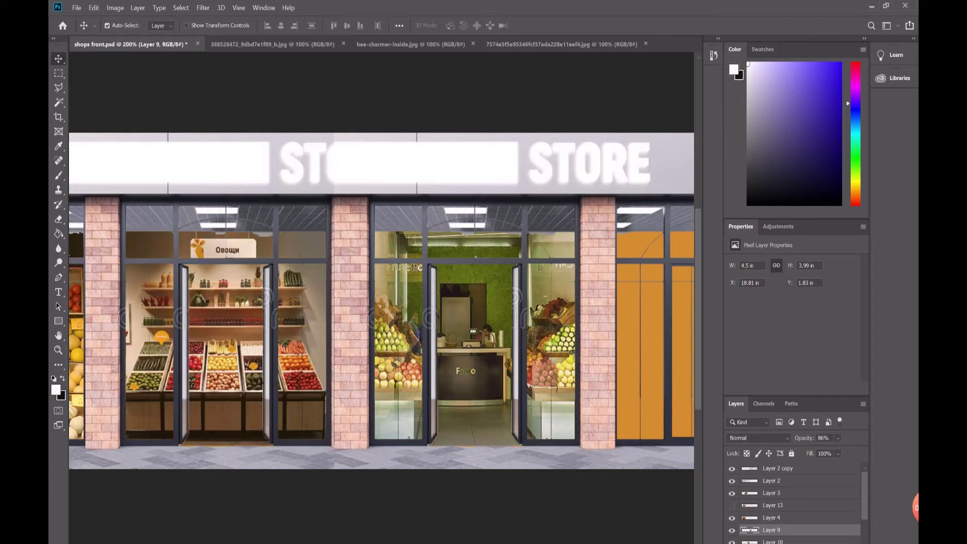
# Step: Show Layer 7 and Layer 12 to fill the remaining wide window and the last doorway with market interiors
pyautogui.scroll(-2, 795, 504)
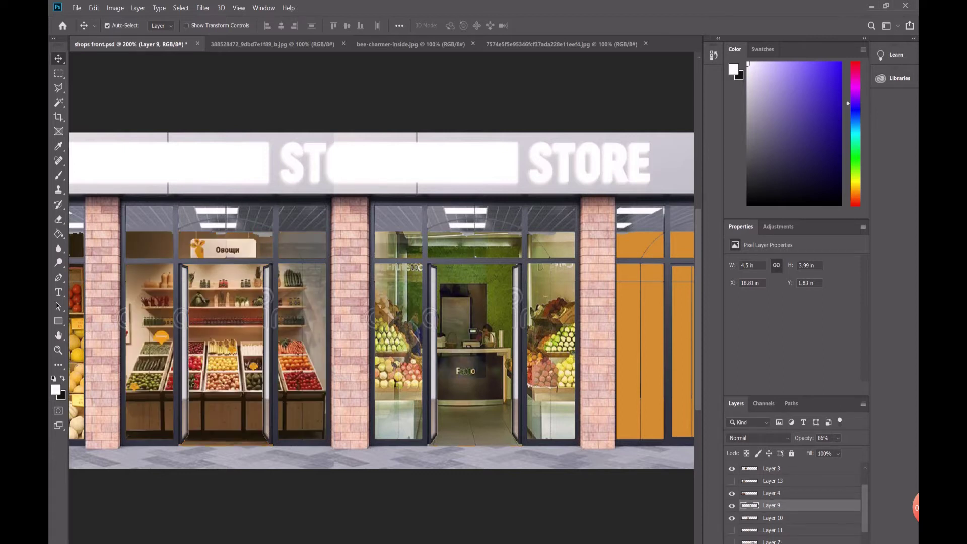
pyautogui.scroll(-2, 796, 503)
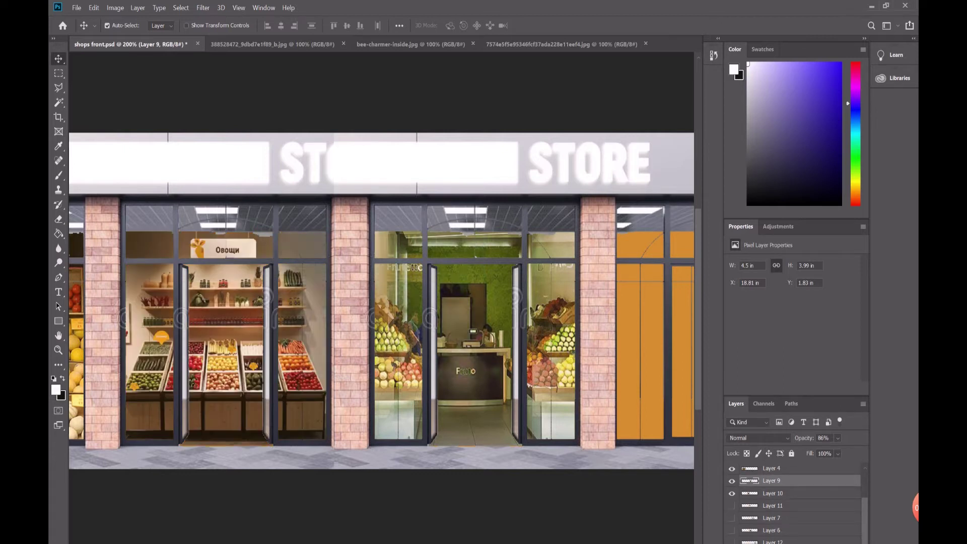
pyautogui.click(732, 517)
pyautogui.click(516, 539)
pyautogui.keyDown('shift'); pyautogui.hscroll(6, 516, 503); pyautogui.keyUp('shift')
pyautogui.click(732, 530)
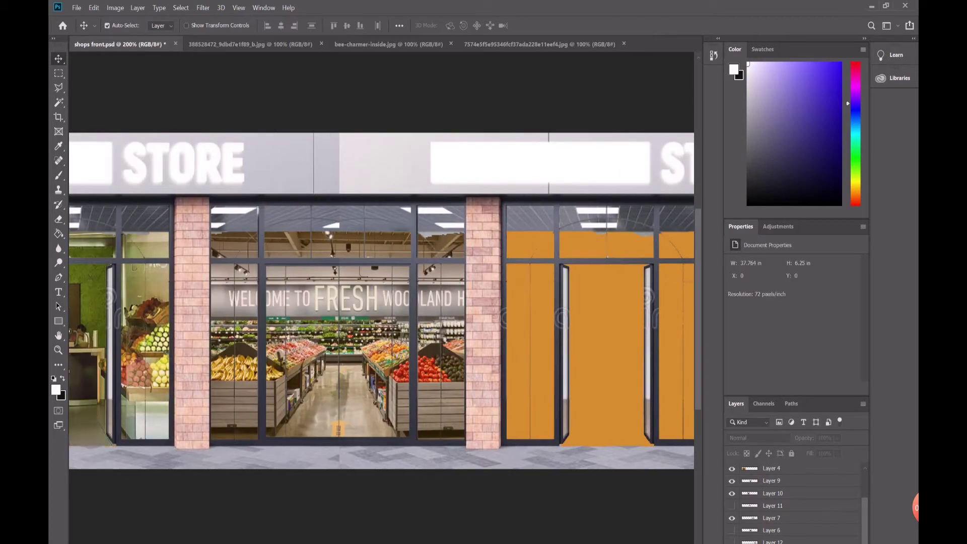
pyautogui.click(732, 542)
pyautogui.keyDown('shift'); pyautogui.hscroll(6, 381, 301); pyautogui.keyUp('shift')
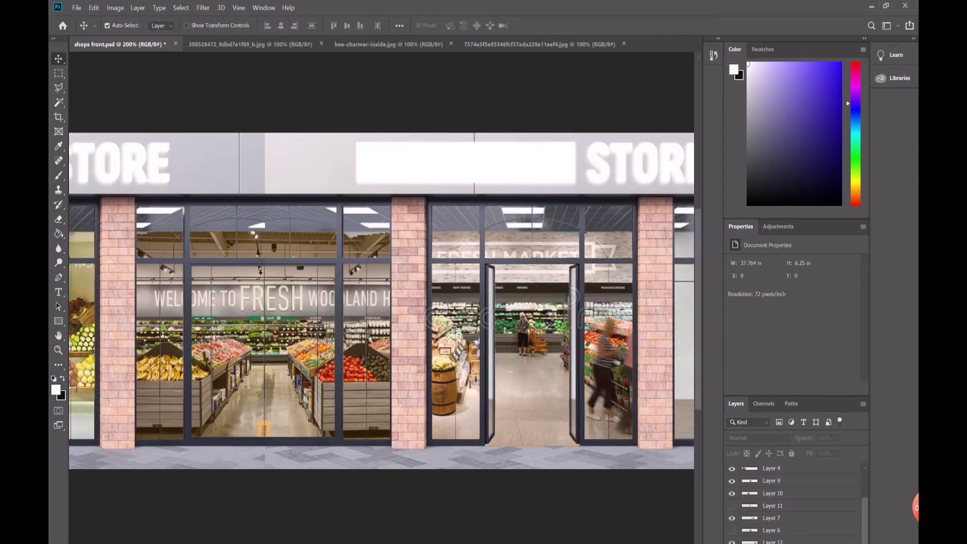
# Step: Save shops front.psd with the shop interiors shown across the whole strip
pyautogui.keyDown('shift'); pyautogui.hscroll(-4, 381, 301); pyautogui.keyUp('shift')
pyautogui.press('z')
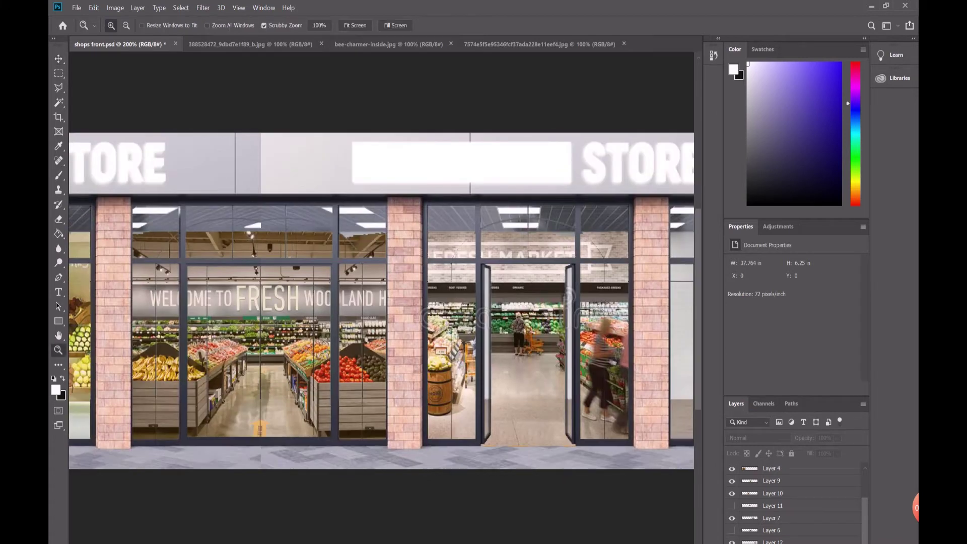
pyautogui.click(356, 25)
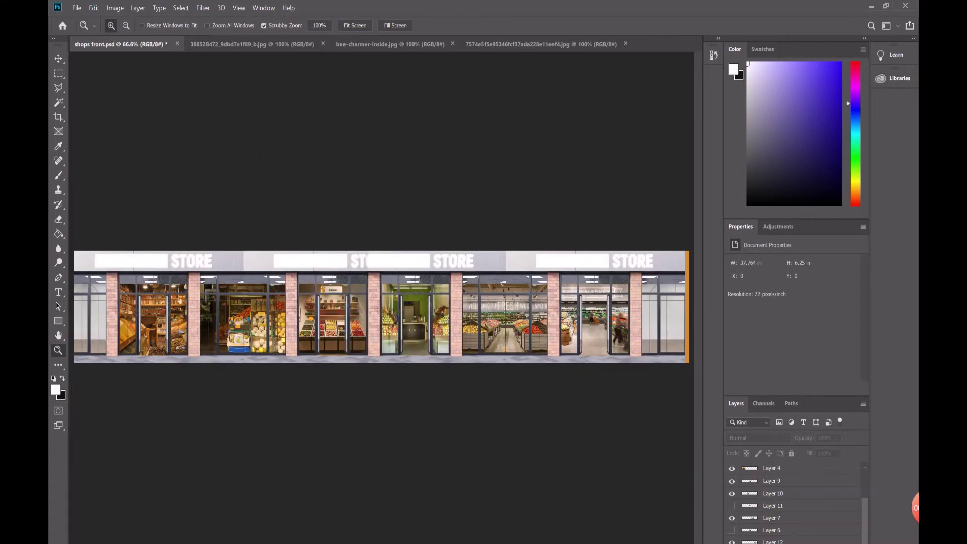
pyautogui.hotkey('ctrl', 's')
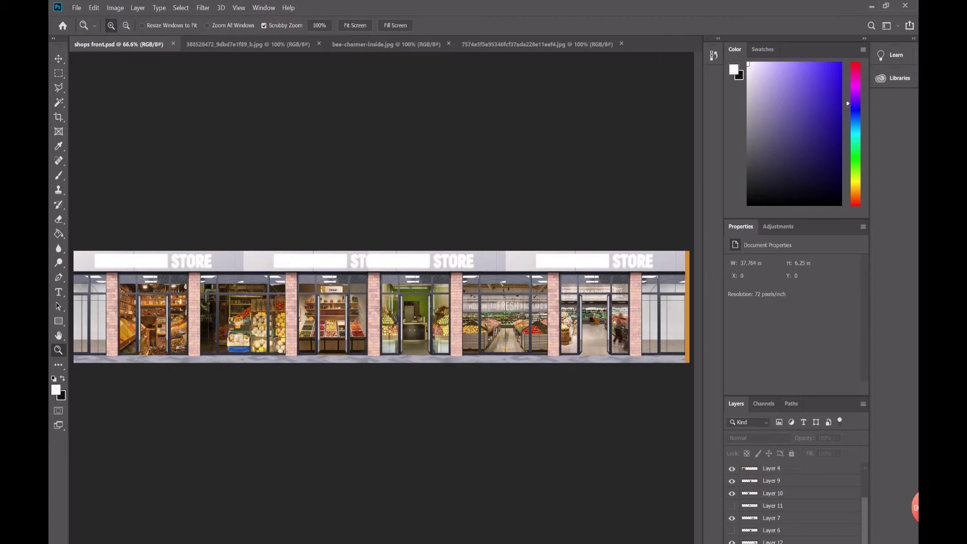
# Step: Crop both ends of the strip at the outer brick columns, making it about 32.85 in wide
pyautogui.press('c')
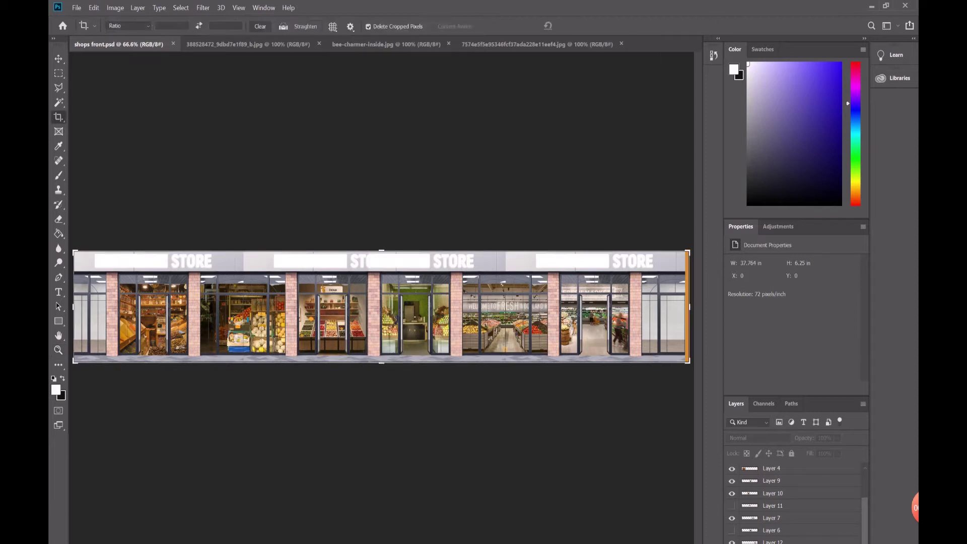
pyautogui.moveTo(73, 306); pyautogui.dragTo(91, 306)
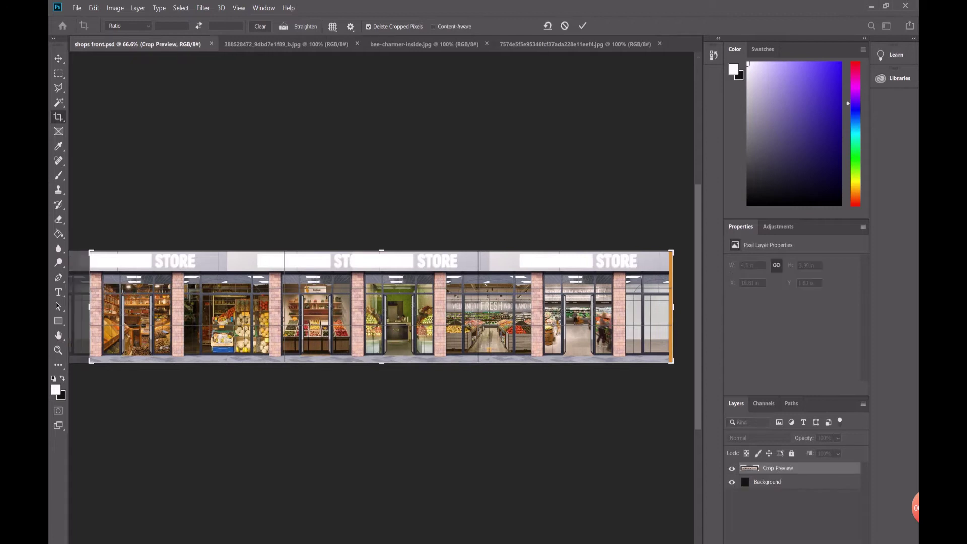
pyautogui.moveTo(671, 306); pyautogui.dragTo(649, 306)
pyautogui.click(583, 26)
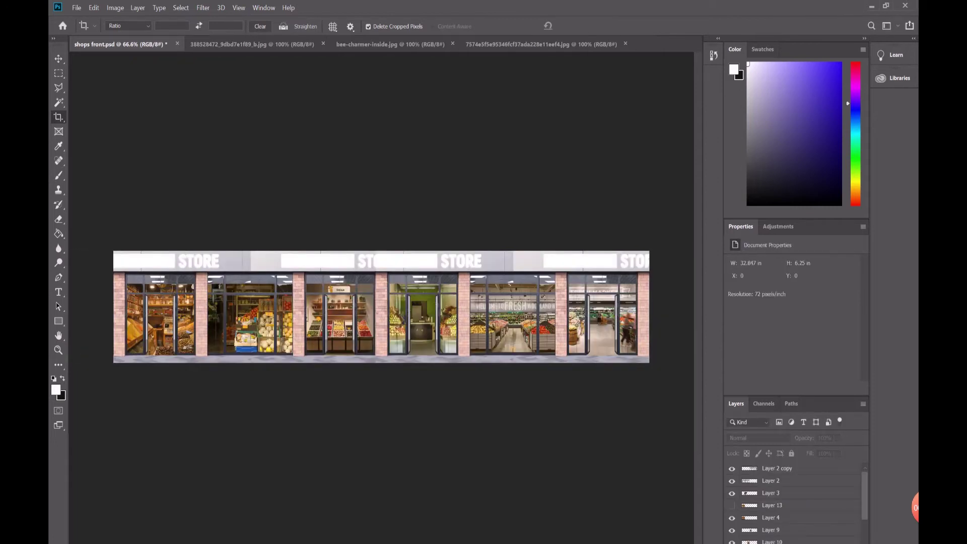
# Step: Look through the open shop interior reference images
pyautogui.click(383, 44)
pyautogui.click(452, 43)
pyautogui.click(496, 44)
pyautogui.click(252, 43)
pyautogui.click(121, 44)
pyautogui.click(323, 44)
# Step: Switch to the desktop and open the clothing boutique image 287559577.jpg in Photos
pyautogui.press('super+d')
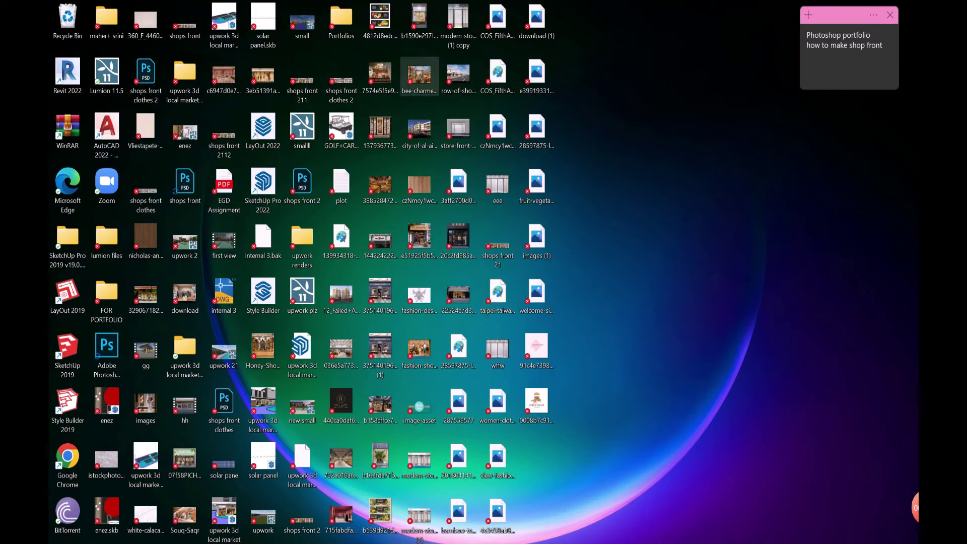
pyautogui.click(458, 403)
pyautogui.press('Return')
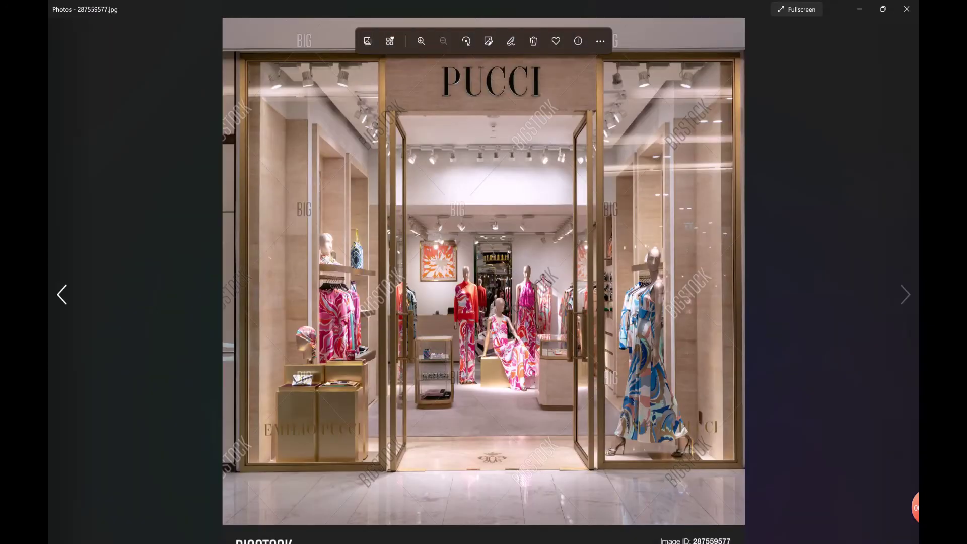
# Step: Browse the images in Photos as far as the bamboo texture 3aff2700d0c127bbd3ee8c759b03bd59.jpg and close the viewer
pyautogui.press('Right')
pyautogui.press('Right')
pyautogui.press('Right')
pyautogui.press('Right')
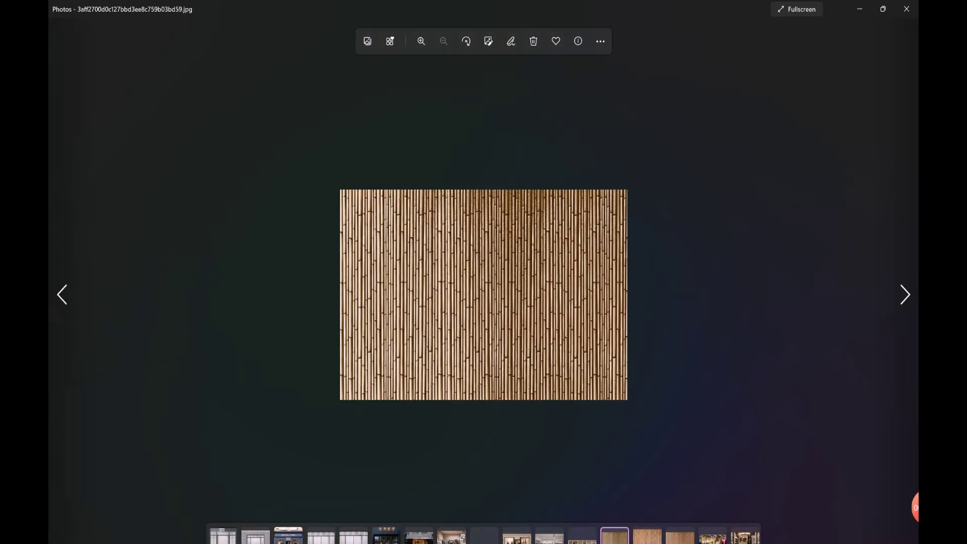
pyautogui.press('Right')
pyautogui.press('Left')
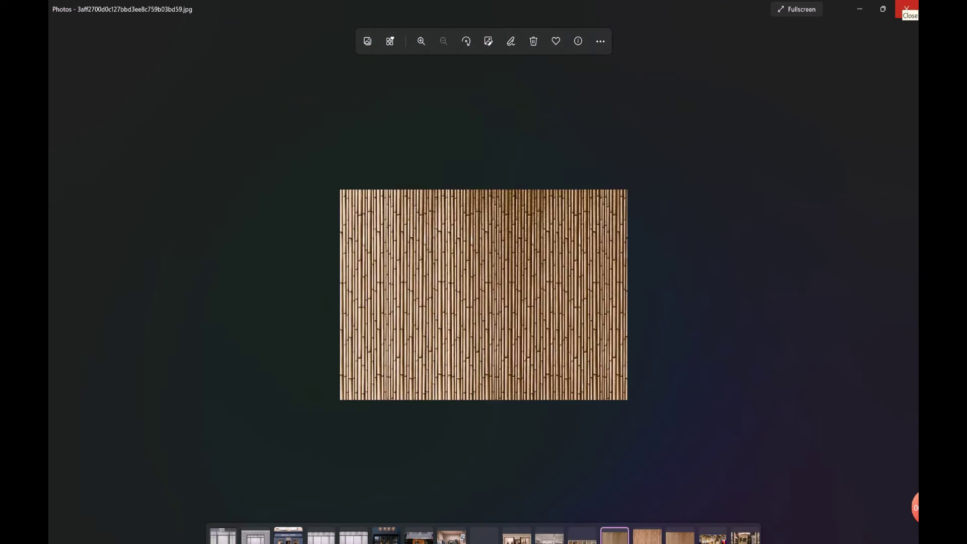
pyautogui.click(906, 8)
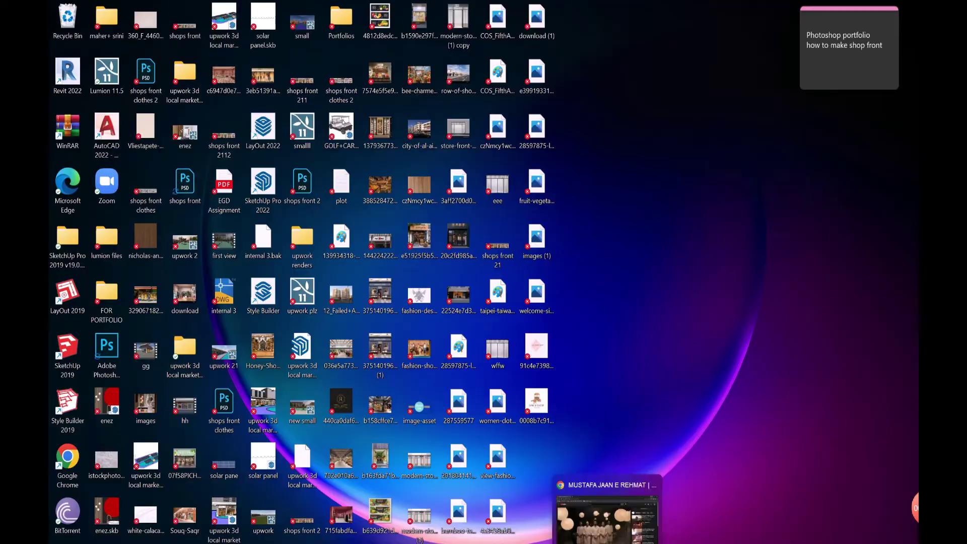
# Step: Switch to Photoshop and open the bamboo texture image from the desktop as its own document in the maximized window
pyautogui.click(605, 508)
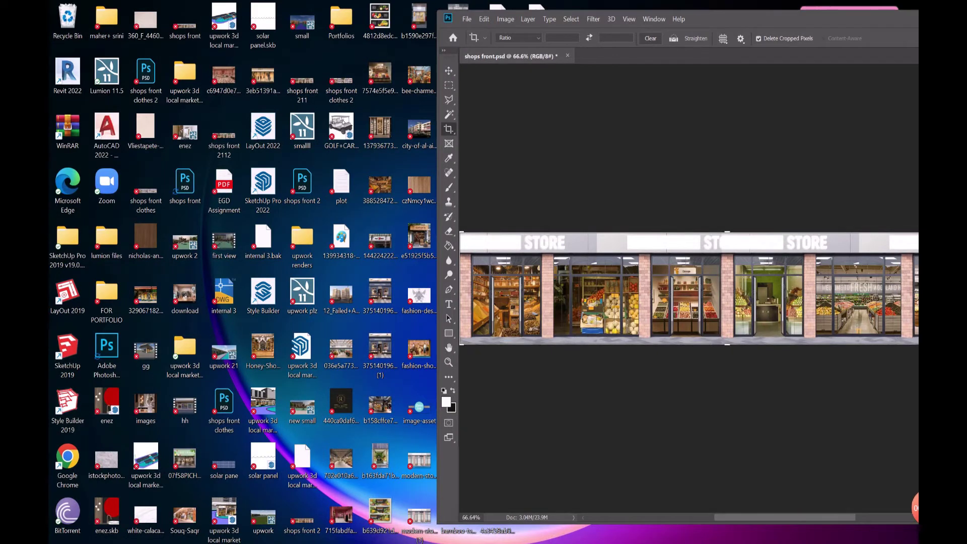
pyautogui.moveTo(755, 19); pyautogui.dragTo(798, 23)
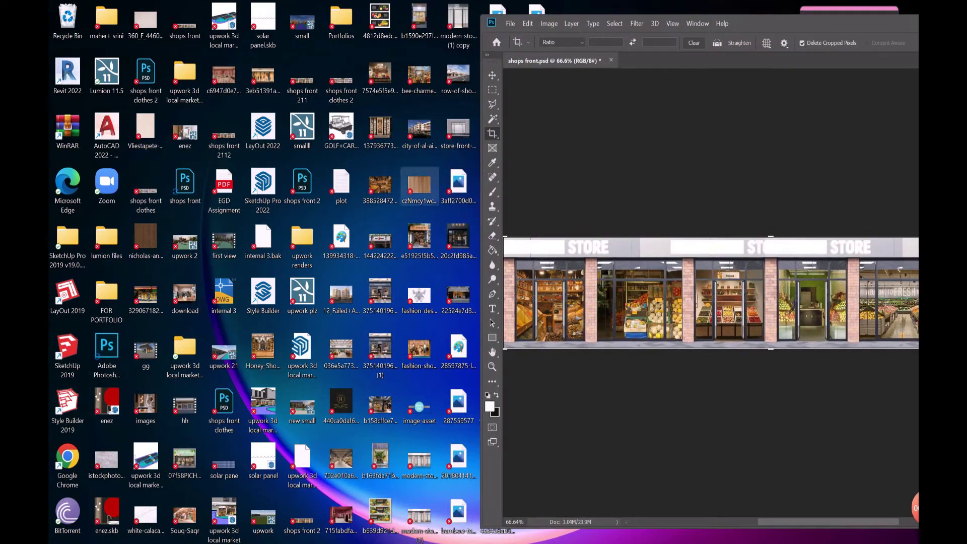
pyautogui.moveTo(458, 185); pyautogui.dragTo(659, 50)
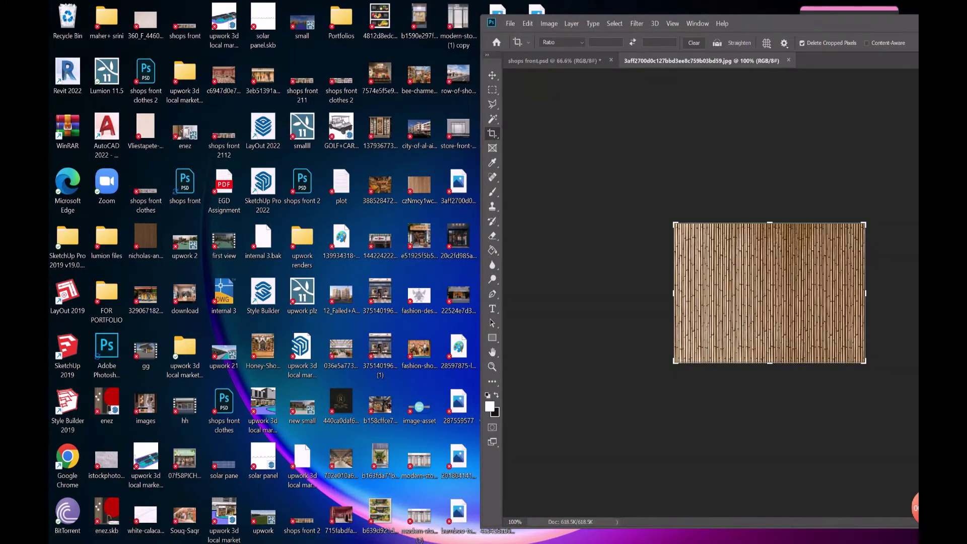
pyautogui.press('super+Up')
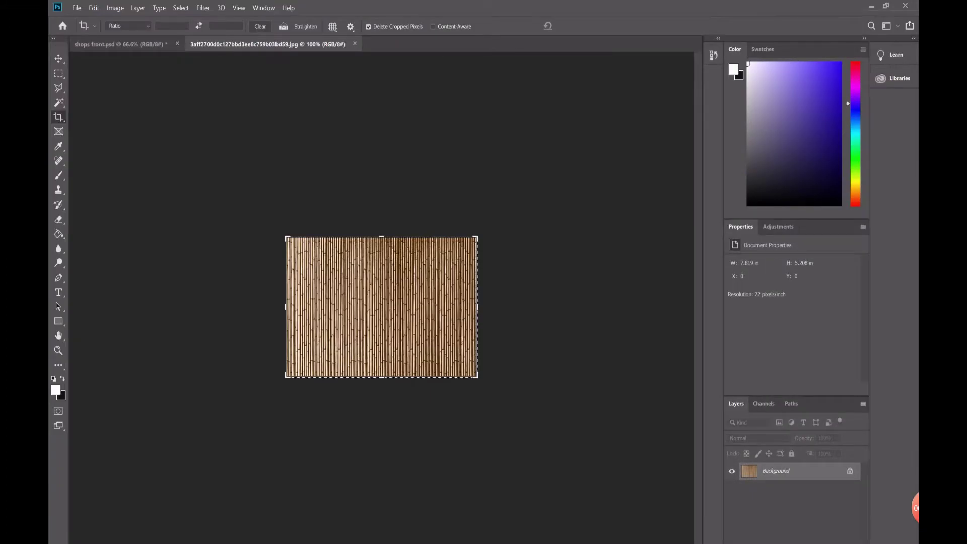
# Step: Paste the bamboo texture into shops front.psd, scaled to about 50%, over the left end of the white sign band
pyautogui.hotkey('ctrl', 'Tab')
pyautogui.hotkey('ctrl', 'v')
pyautogui.hotkey('ctrl', 't')
pyautogui.moveTo(445, 354); pyautogui.dragTo(381, 306)
pyautogui.moveTo(380, 262); pyautogui.dragTo(167, 224)
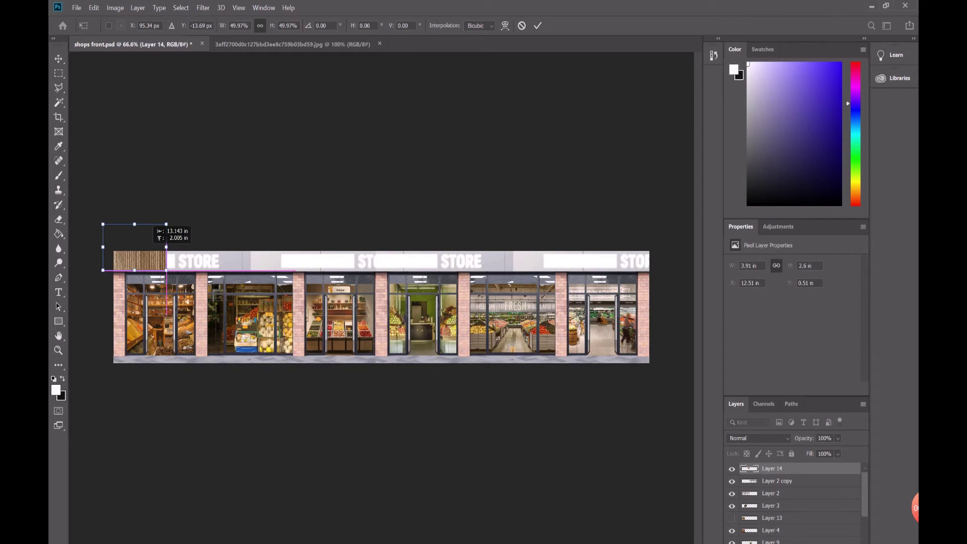
pyautogui.press('Return')
# Step: Nudge the bamboo patch down until it covers the sign band to its lower edge
pyautogui.press('z')
pyautogui.click(206, 309)
pyautogui.click(90, 266)
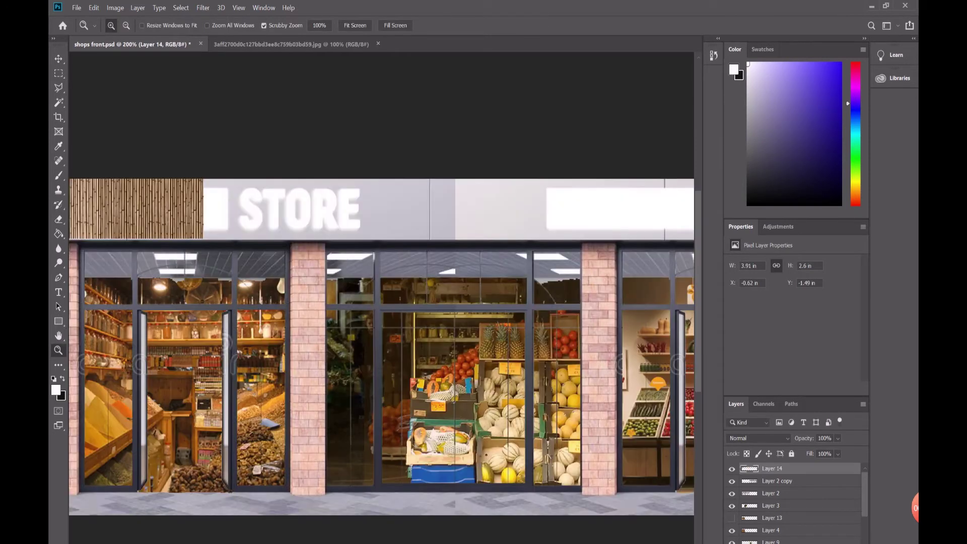
pyautogui.hscroll(-3, 382, 347)
pyautogui.press('v')
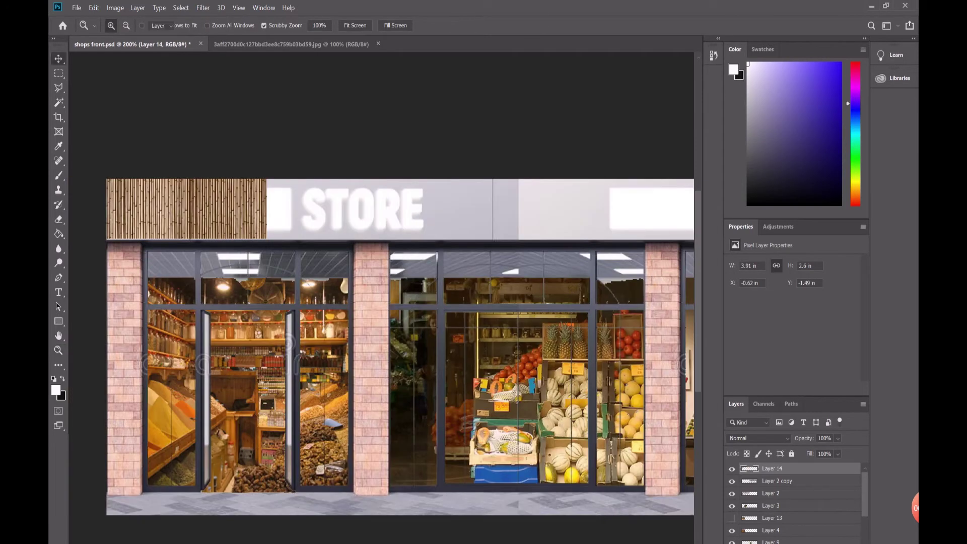
pyautogui.press('Down')
pyautogui.press('Down')
pyautogui.press('Down')
pyautogui.press('Down')
pyautogui.press('Down')
pyautogui.press('Up')
pyautogui.press('Up')
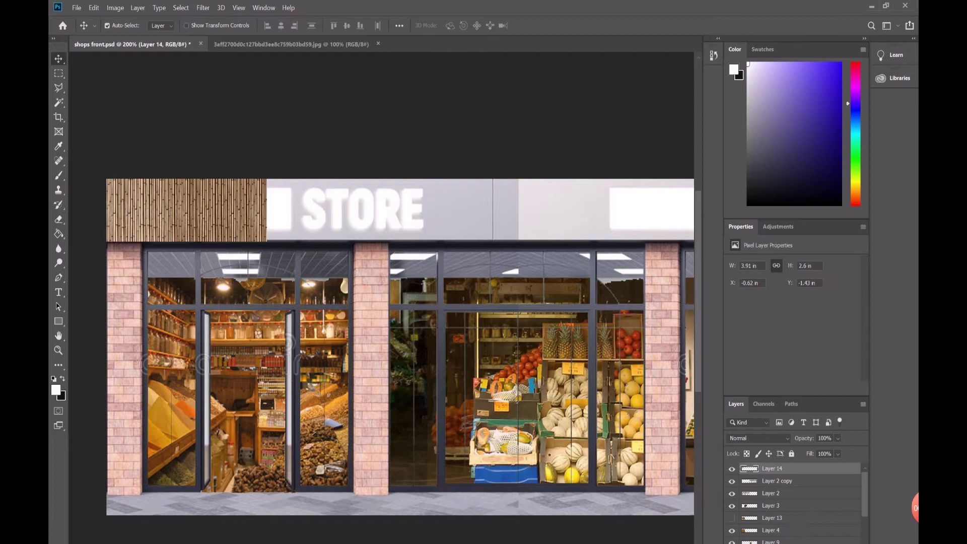
# Step: Duplicate the bamboo patch right beside the original, over the STORE lettering, and merge the two bamboo layers
pyautogui.keyDown('alt'); pyautogui.moveTo(230, 202); pyautogui.dragTo(420, 226); pyautogui.keyUp('alt')
pyautogui.press('Left')
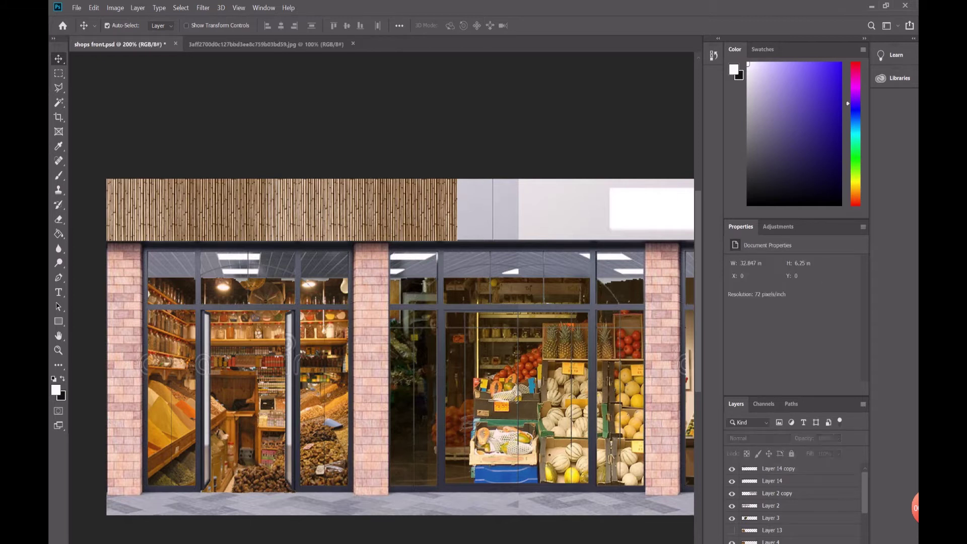
pyautogui.keyDown('ctrl'); pyautogui.click(770, 481); pyautogui.keyUp('ctrl')
pyautogui.rightClick(786, 480)
pyautogui.click(672, 426)
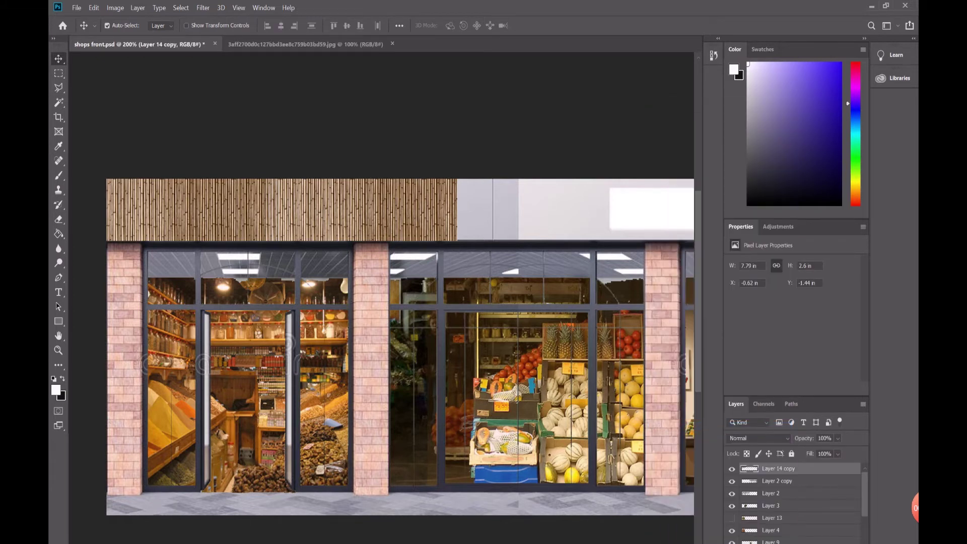
# Step: Place two duplicates of the merged bamboo strip end to end along the sign band
pyautogui.keyDown('alt'); pyautogui.moveTo(295, 189); pyautogui.dragTo(584, 189); pyautogui.keyUp('alt')
pyautogui.hscroll(10, 381, 346)
pyautogui.keyDown('alt'); pyautogui.moveTo(304, 189); pyautogui.dragTo(606, 188); pyautogui.keyUp('alt')
pyautogui.press('z')
pyautogui.moveTo(346, 282); pyautogui.dragTo(302, 281)
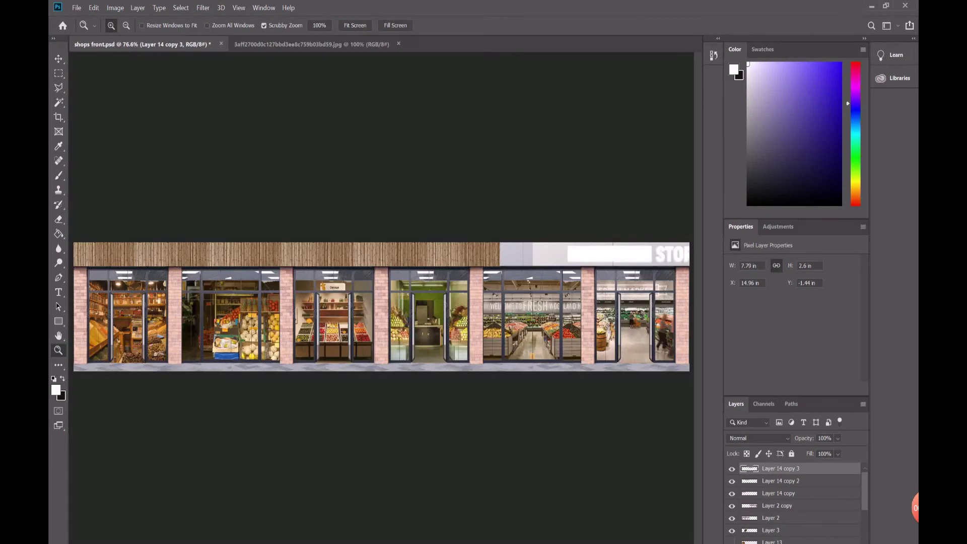
# Step: Try to merge the three bamboo layers together with Layer 2 copy, and undo back past the last bamboo duplicate
pyautogui.hotkey('ctrl', 't')
pyautogui.keyDown('shift'); pyautogui.click(778, 493); pyautogui.keyUp('shift')
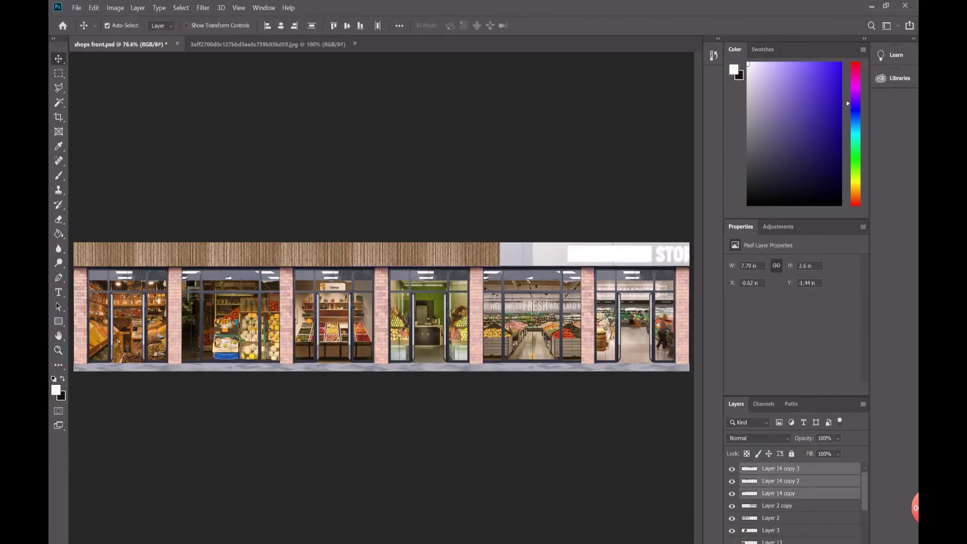
pyautogui.keyDown('shift'); pyautogui.click(778, 505); pyautogui.keyUp('shift')
pyautogui.rightClick(775, 506)
pyautogui.hotkey('ctrl', 'e')
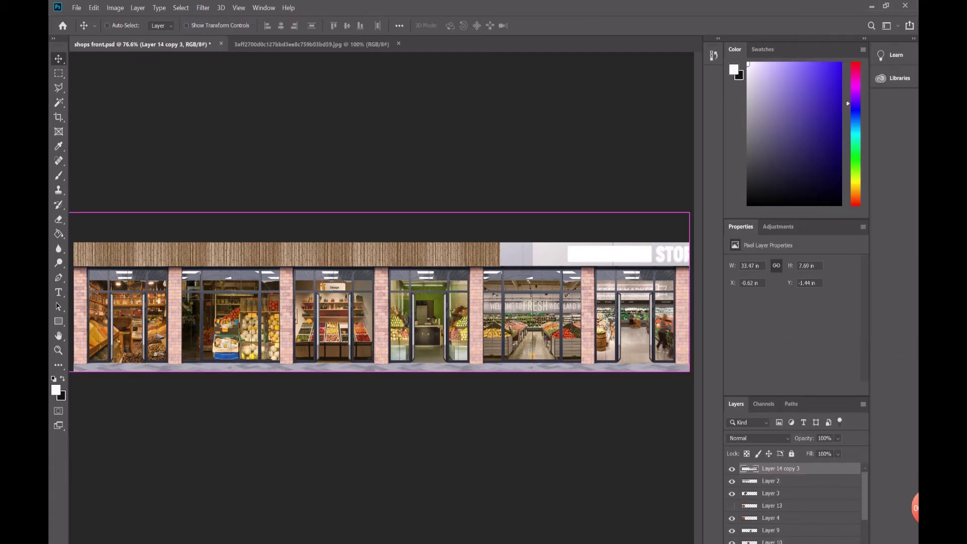
pyautogui.hotkey('ctrl', 't')
pyautogui.press('Escape')
pyautogui.hotkey('ctrl', 'z')
pyautogui.hotkey('ctrl', 'z')
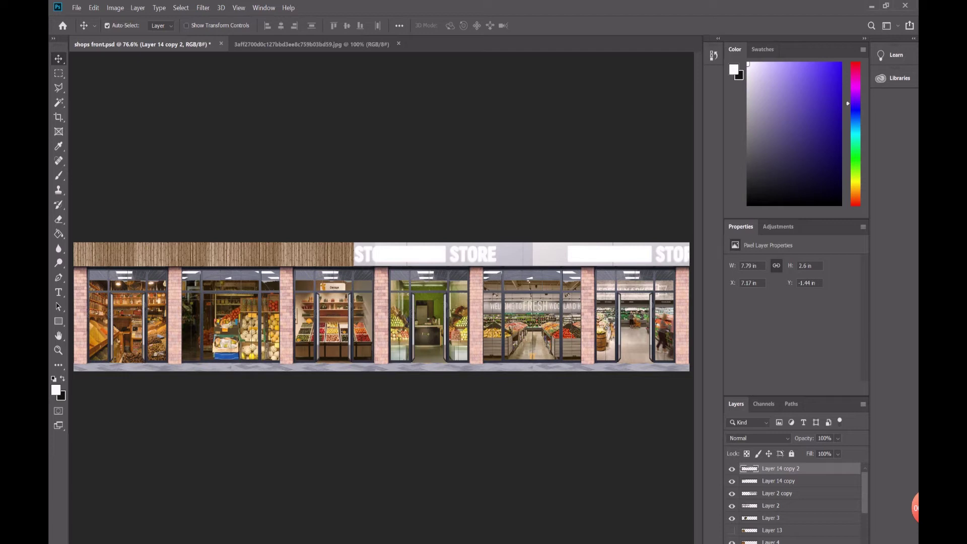
# Step: Merge the bamboo layers Layer 14 copy and Layer 14 copy 2 into one layer
pyautogui.keyDown('shift'); pyautogui.click(778, 481); pyautogui.keyUp('shift')
pyautogui.rightClick(776, 481)
pyautogui.press('Escape')
pyautogui.rightClick(775, 481)
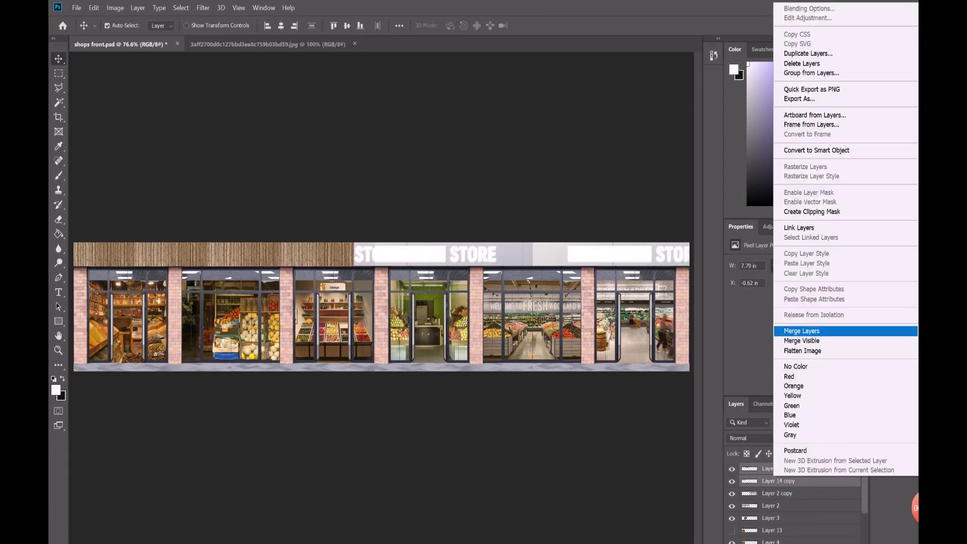
pyautogui.click(801, 331)
# Step: Enlarge the merged bamboo strip towards the right and align a duplicate of it over the rest of the sign band
pyautogui.hotkey('ctrl', 't')
pyautogui.moveTo(353, 213); pyautogui.dragTo(436, 197)
pyautogui.press('Return')
pyautogui.keyDown('alt'); pyautogui.moveTo(342, 225); pyautogui.dragTo(706, 224); pyautogui.keyUp('alt')
pyautogui.press('Left')
pyautogui.press('Left')
pyautogui.press('Left')
pyautogui.press('Up')
pyautogui.press('Up')
pyautogui.press('Right')
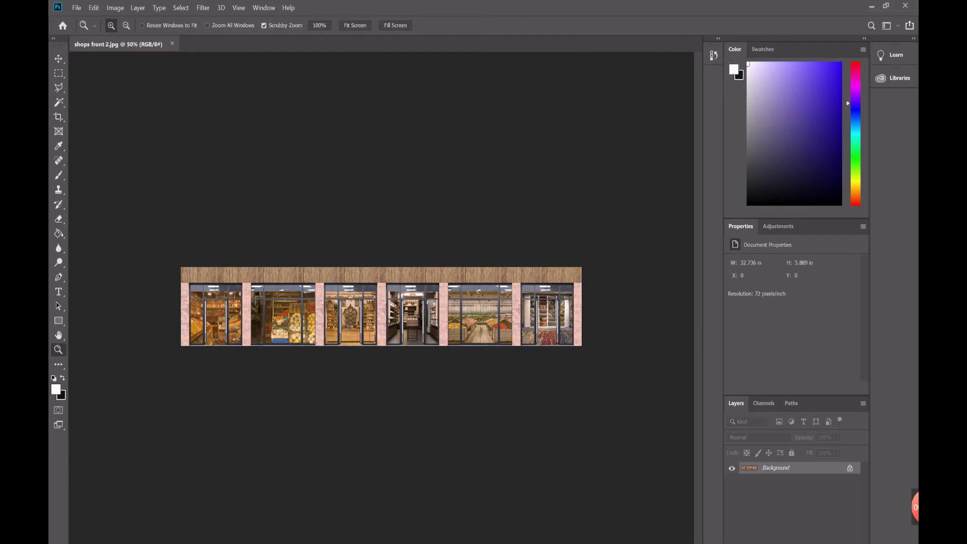
# Step: In shops front 2.jpg, add a new layer and select a sign rectangle about 4 × 0.83 in on the bamboo above the first shop
pyautogui.moveTo(198, 297); pyautogui.dragTo(252, 297)
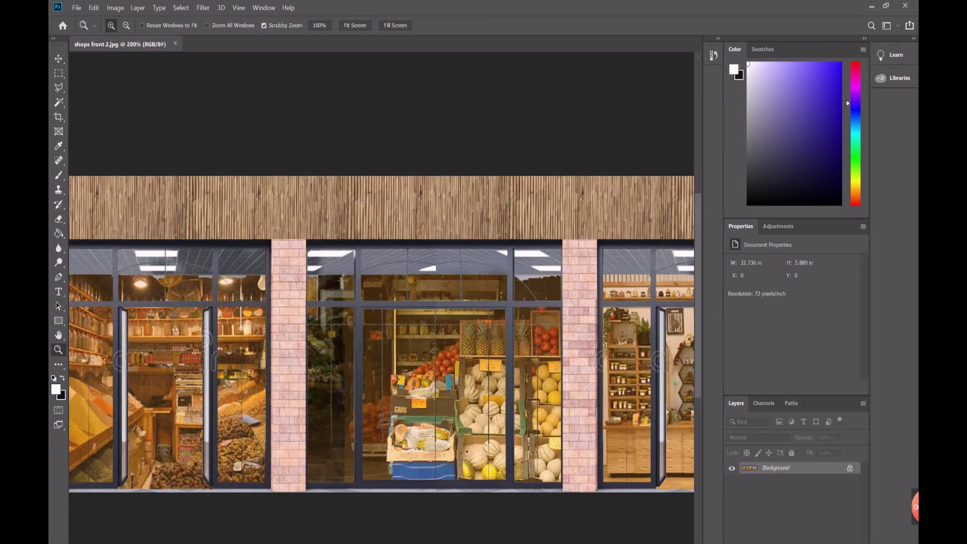
pyautogui.press('m')
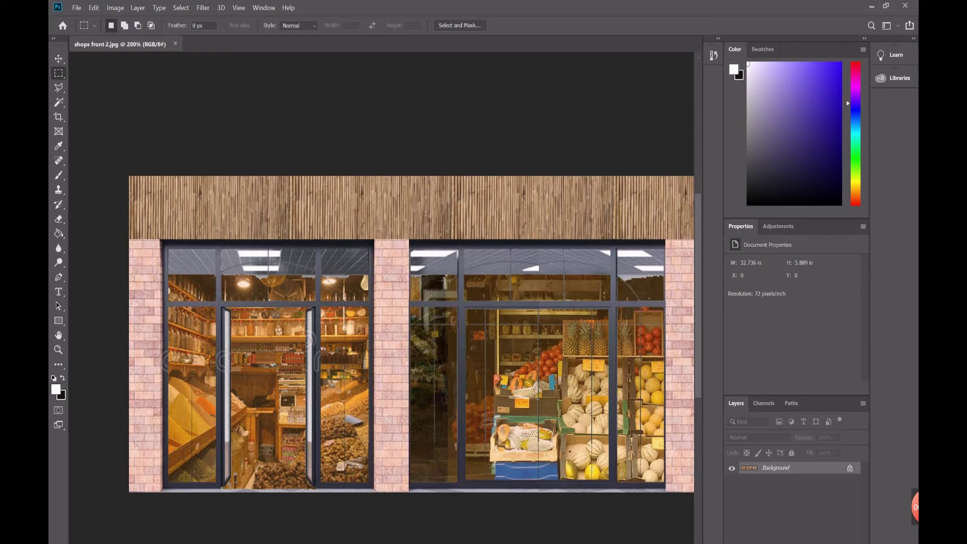
pyautogui.hotkey('ctrl', 'shift', 'alt', 'n')
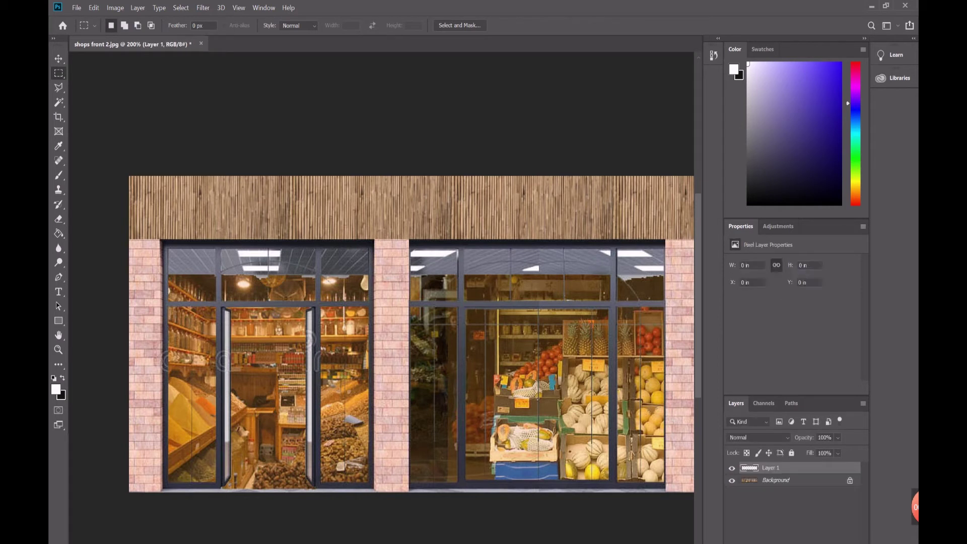
pyautogui.moveTo(169, 190); pyautogui.dragTo(363, 229)
pyautogui.hotkey('ctrl', 'd')
pyautogui.moveTo(170, 184); pyautogui.dragTo(365, 228)
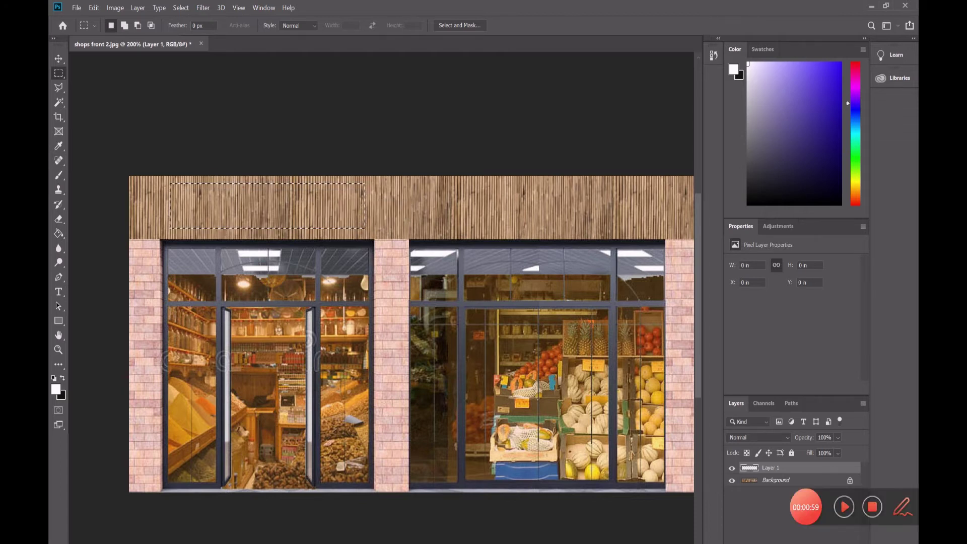
# Step: Fill the selected sign rectangle with white on another new layer and deselect it
pyautogui.hotkey('ctrl', 'shift', 'alt', 'n')
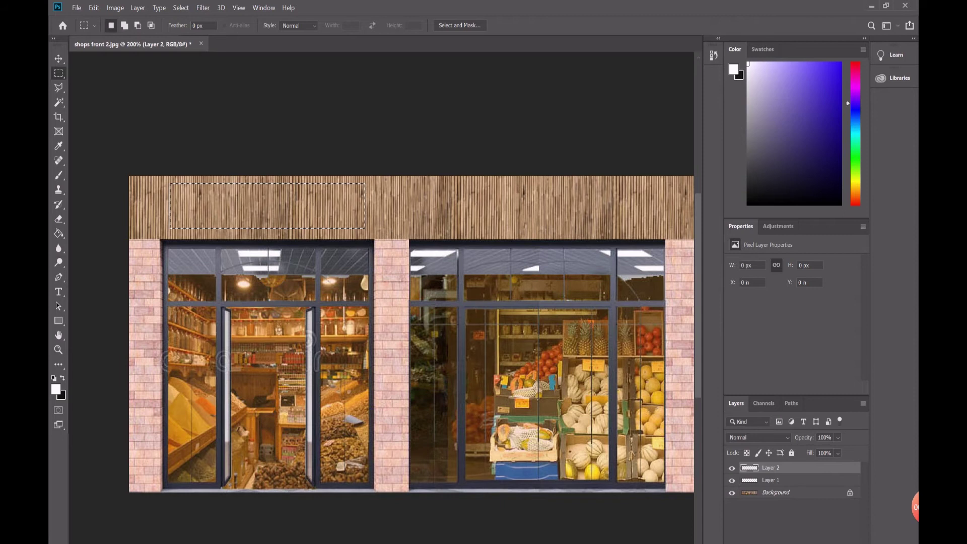
pyautogui.press('g')
pyautogui.hotkey('alt', 'BackSpace')
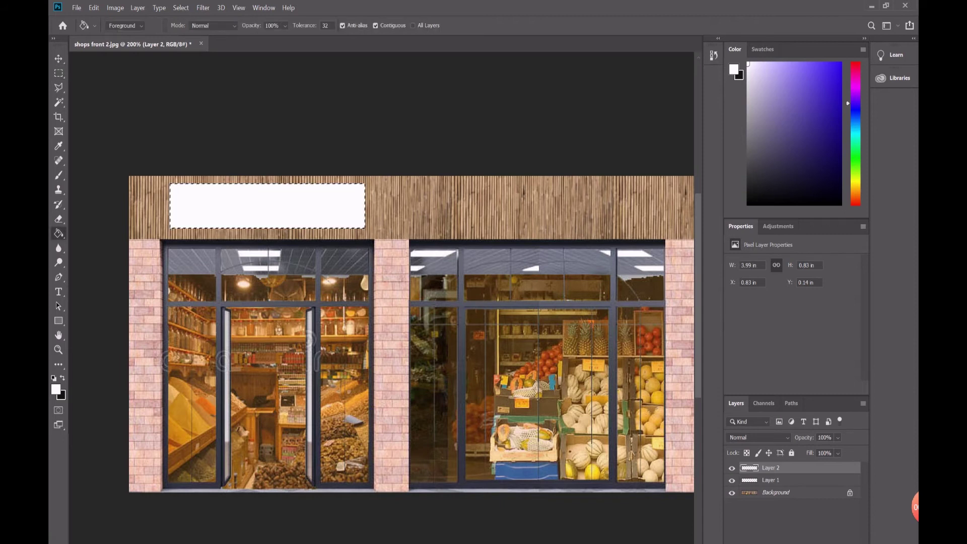
pyautogui.press('m')
pyautogui.hotkey('ctrl', 'd')
pyautogui.press('v')
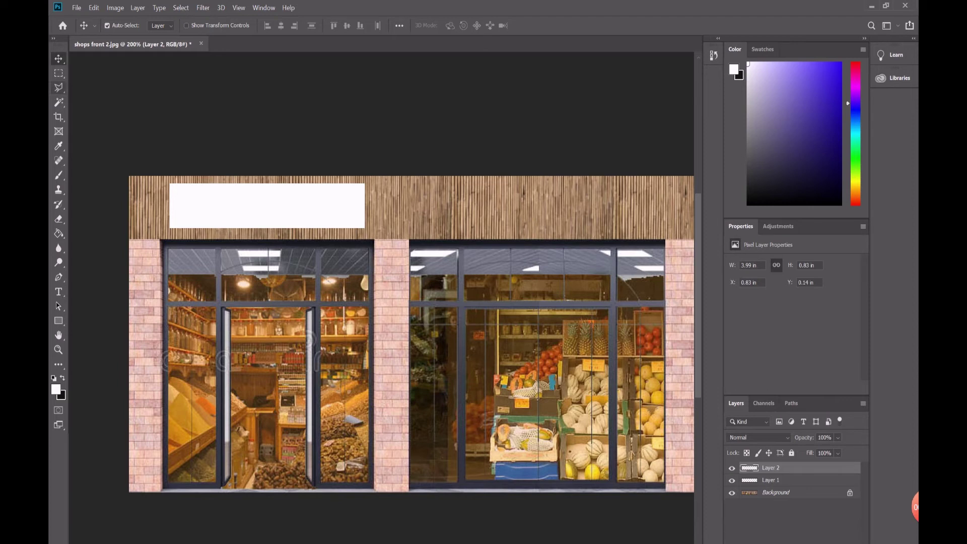
# Step: Create a black frame about 4.24 × 1.06 in around the white sign on a new layer
pyautogui.press('m')
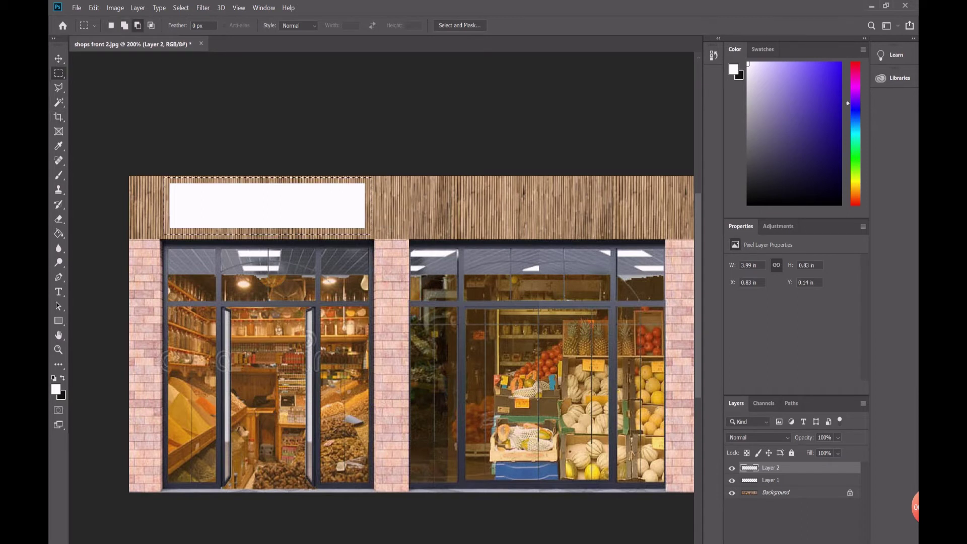
pyautogui.moveTo(170, 184); pyautogui.dragTo(213, 214)
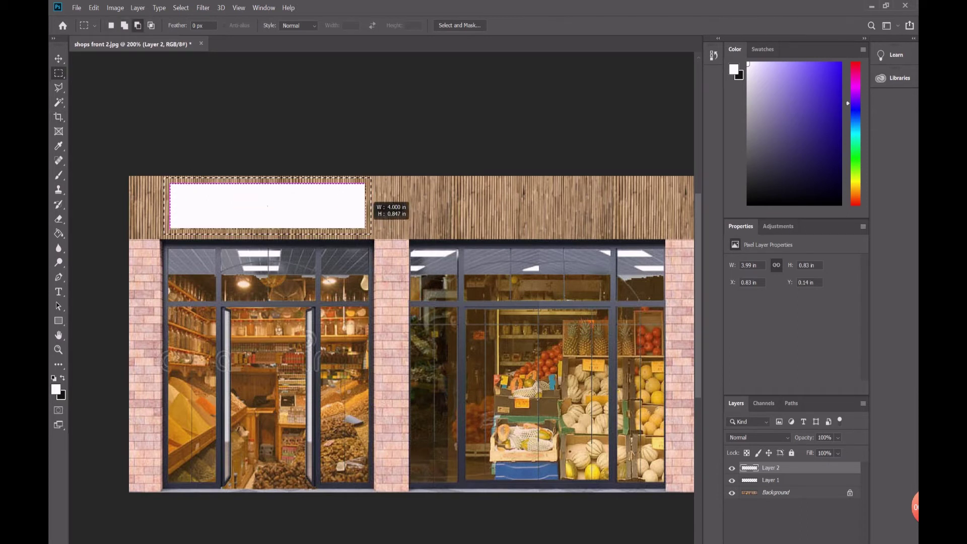
pyautogui.press('g')
pyautogui.press('x')
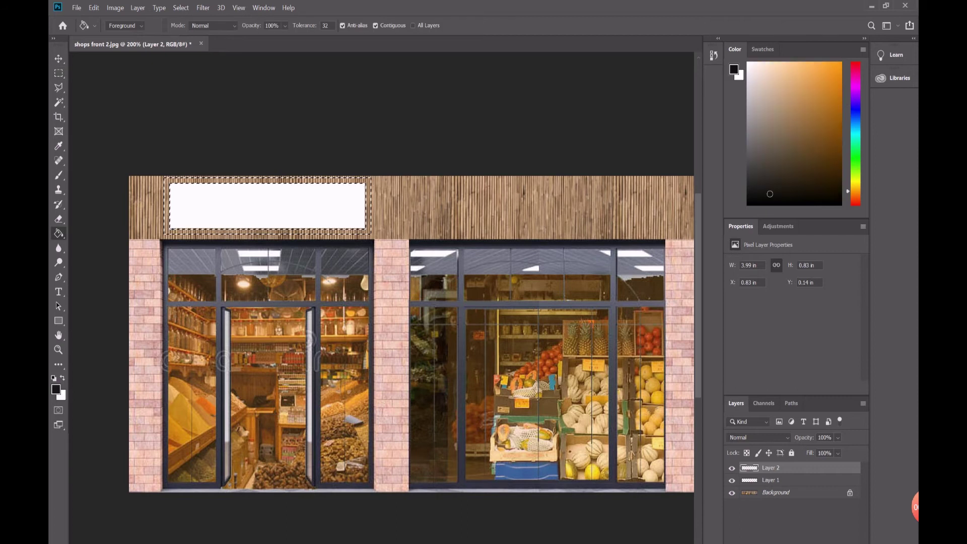
pyautogui.hotkey('ctrl', 'shift', 'alt', 'n')
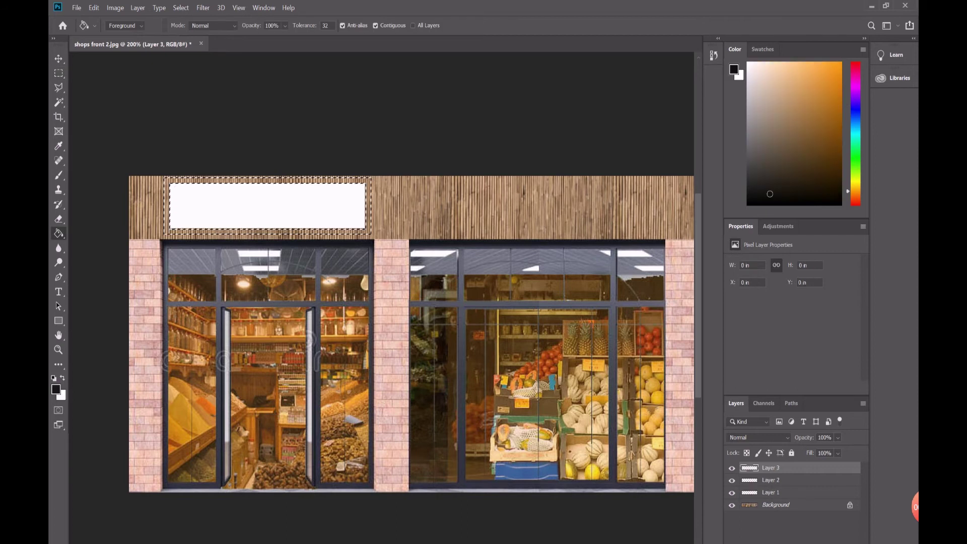
pyautogui.press('m')
# Step: Try 73% opacity on the black frame layer and return it to 100%
pyautogui.click(837, 452)
pyautogui.moveTo(838, 450); pyautogui.dragTo(843, 449)
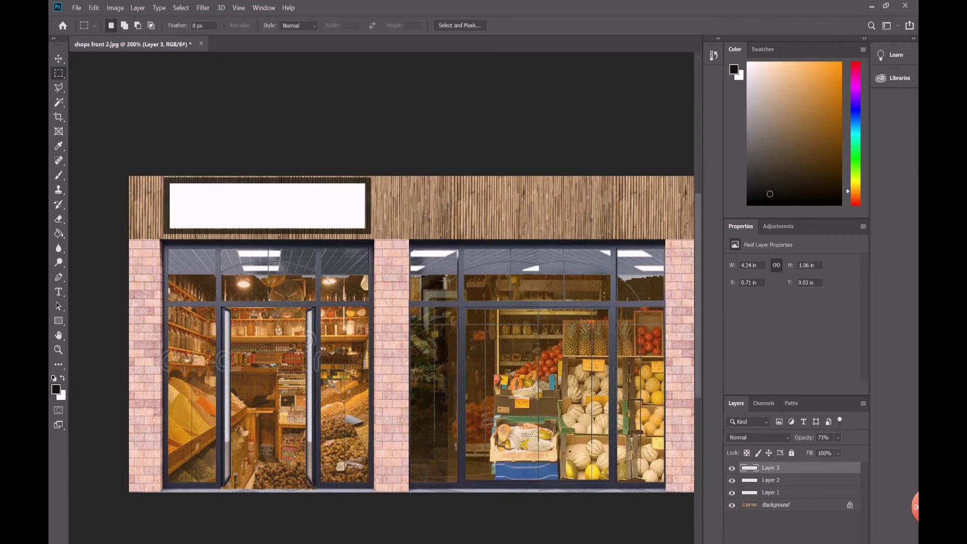
pyautogui.click(838, 437)
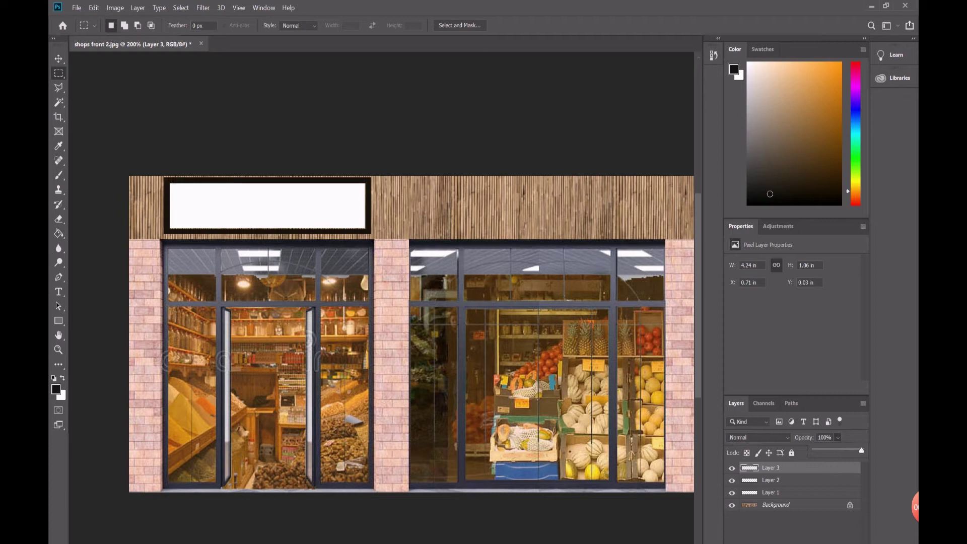
pyautogui.press('Return')
pyautogui.press('z')
pyautogui.click(355, 25)
pyautogui.click(87, 280)
pyautogui.click(86, 280)
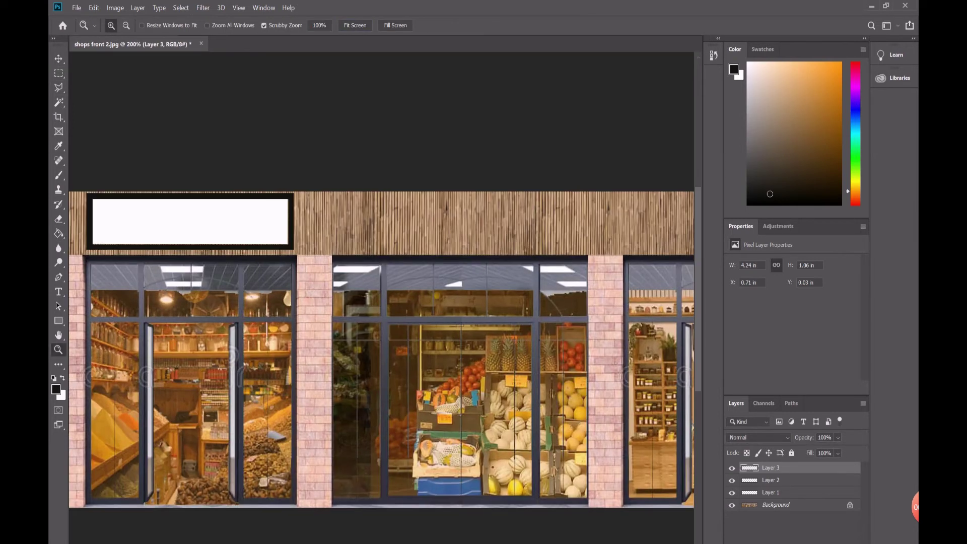
# Step: Switch to the desktop, open the logo image whose name starts with 0008b7c9189 in Photos, and browse the neighbouring images
pyautogui.press('super+d')
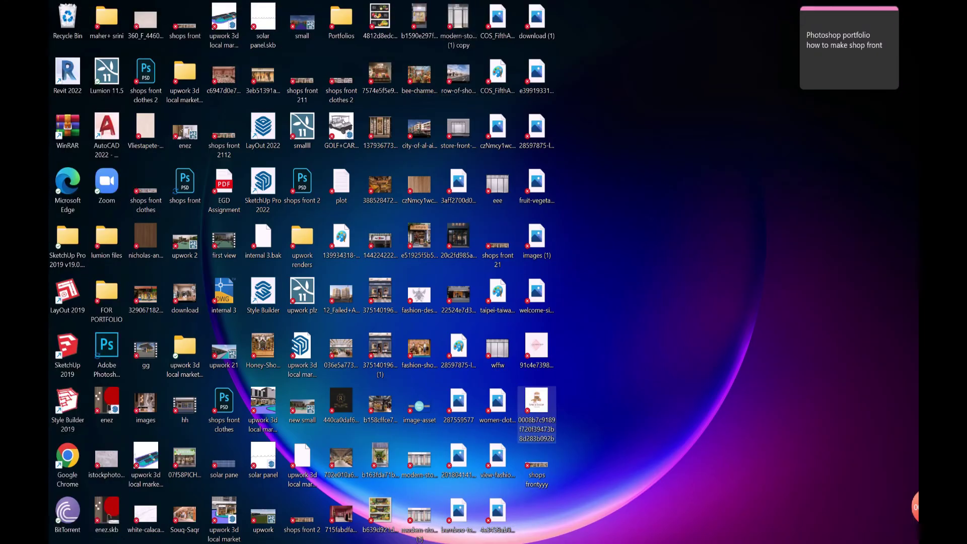
pyautogui.doubleClick(536, 403)
pyautogui.press('Left')
pyautogui.press('Home')
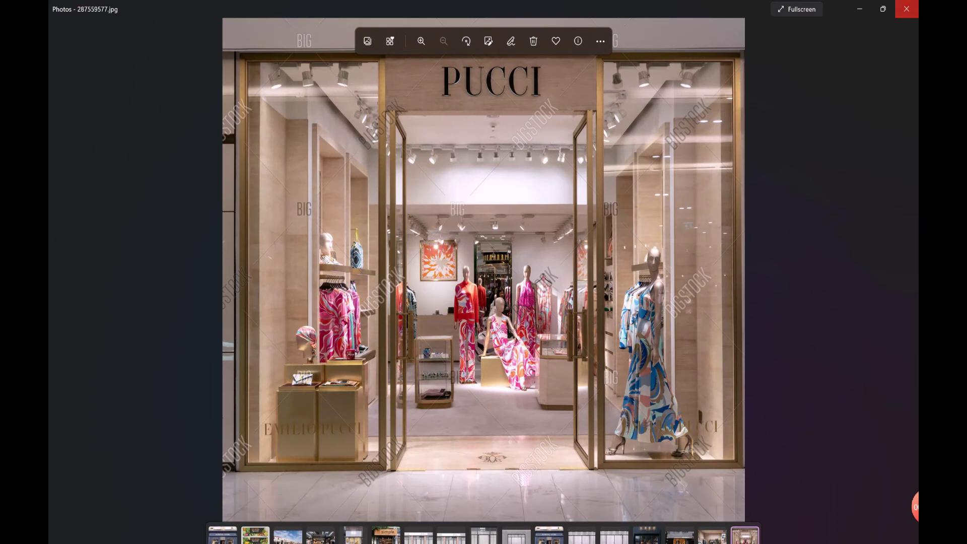
# Step: Close the photo viewer and open the 287559577 PUCCI storefront photo as a separate document in Photoshop
pyautogui.click(906, 9)
pyautogui.press('super+Up')
pyautogui.press('super+Right')
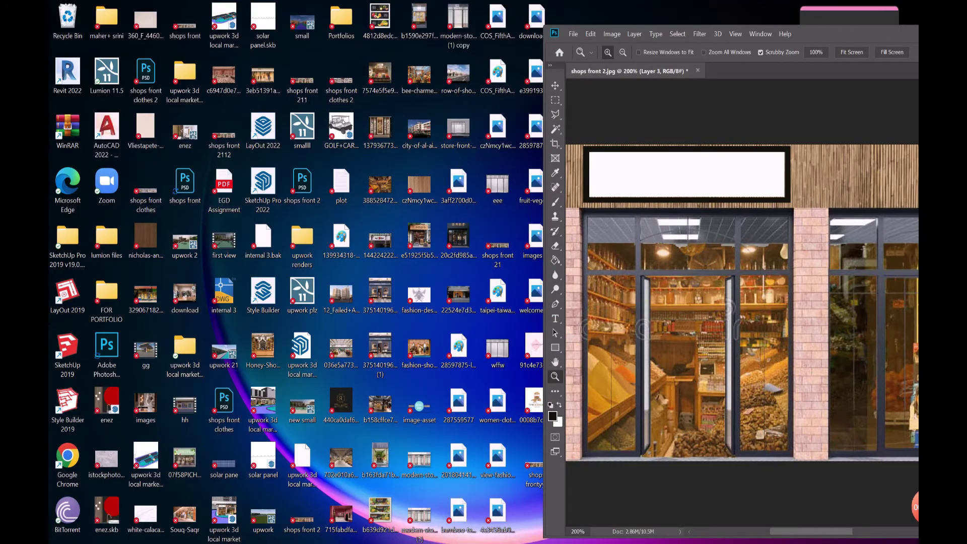
pyautogui.moveTo(459, 403); pyautogui.dragTo(781, 71)
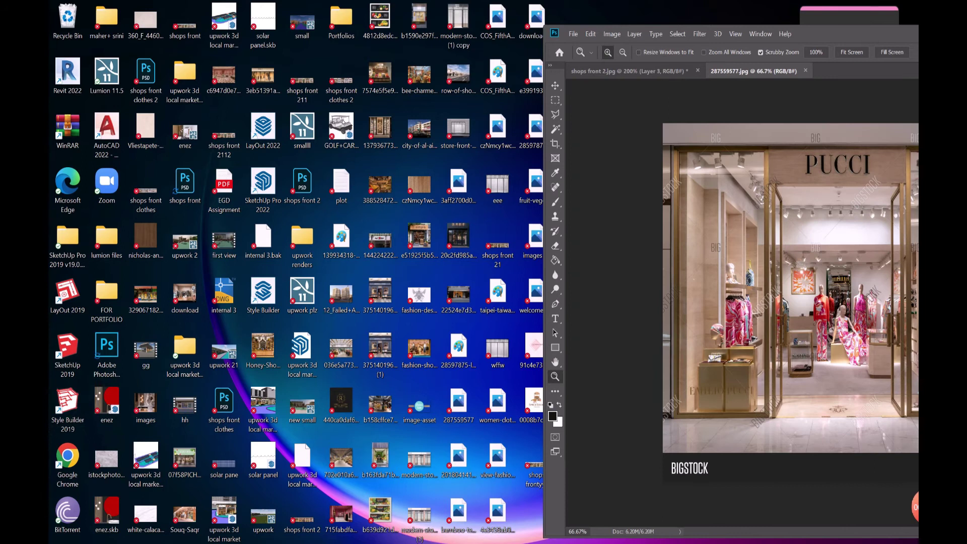
pyautogui.press('super+Up')
pyautogui.hotkey('ctrl', '+')
pyautogui.hotkey('ctrl', '+')
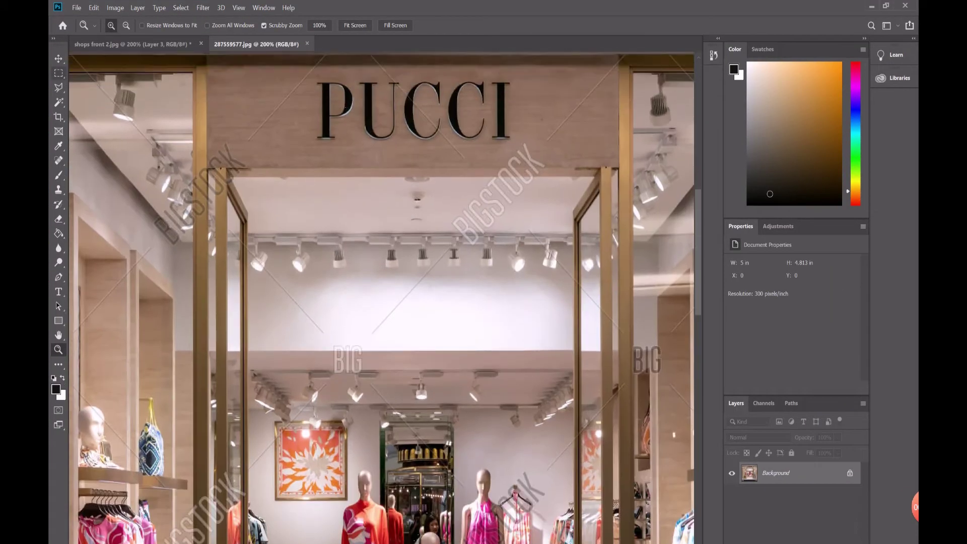
# Step: Copy the PUCCI lettering area with its surrounding panel from the storefront photo and paste it into shops front 2.jpg
pyautogui.press('m')
pyautogui.moveTo(260, 67); pyautogui.dragTo(552, 154)
pyautogui.hotkey('ctrl', 'c')
pyautogui.click(131, 44)
pyautogui.hotkey('ctrl', 'v')
# Step: Scale the pasted PUCCI panel to about 2.41 × 0.71 in and centre it in the first shop's white sign
pyautogui.hotkey('ctrl', 't')
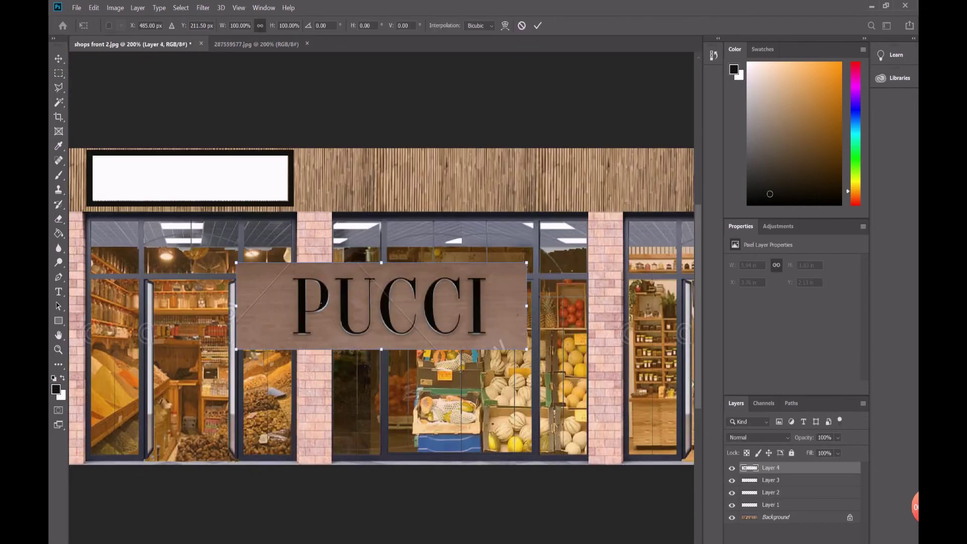
pyautogui.moveTo(526, 349); pyautogui.dragTo(229, 187)
pyautogui.press('Return')
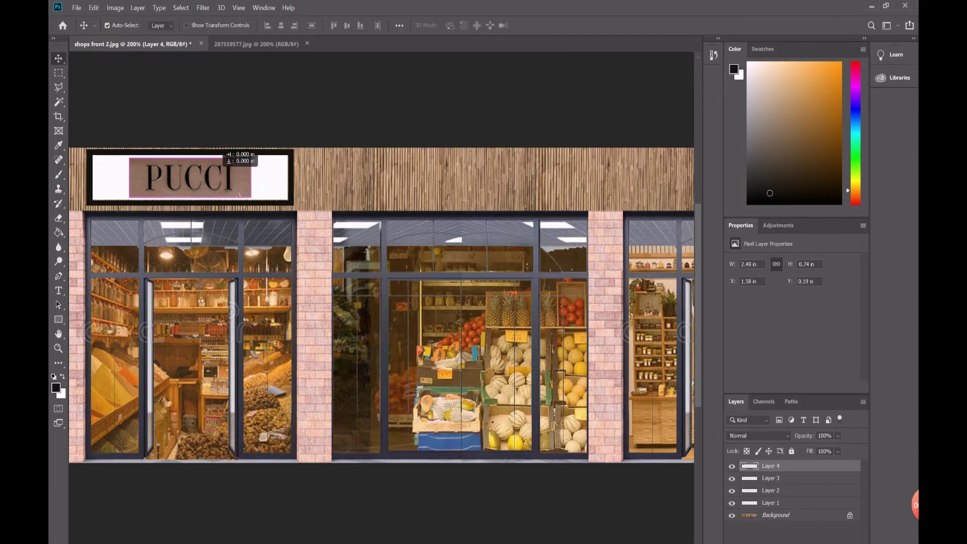
pyautogui.hotkey('ctrl', 't')
pyautogui.moveTo(259, 178); pyautogui.dragTo(247, 177)
pyautogui.press('Return')
pyautogui.press('v')
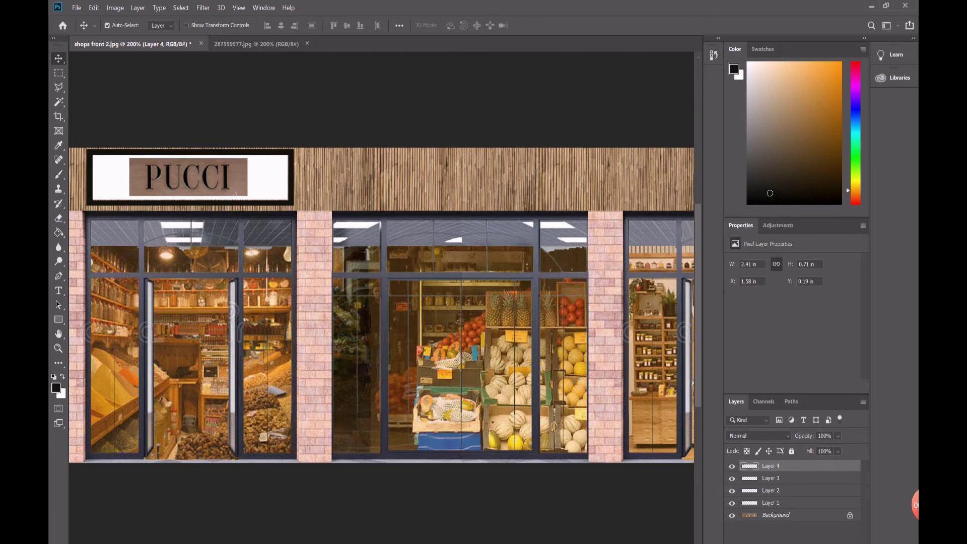
pyautogui.press('Right')
pyautogui.press('Right')
# Step: Duplicate the white sign panel and its black frame above the second shop
pyautogui.hotkey('alt', '[')
pyautogui.hotkey('alt', '[')
pyautogui.moveTo(270, 171); pyautogui.dragTo(543, 171)
pyautogui.keyDown('alt'); pyautogui.moveTo(211, 151); pyautogui.dragTo(484, 151); pyautogui.keyUp('alt')
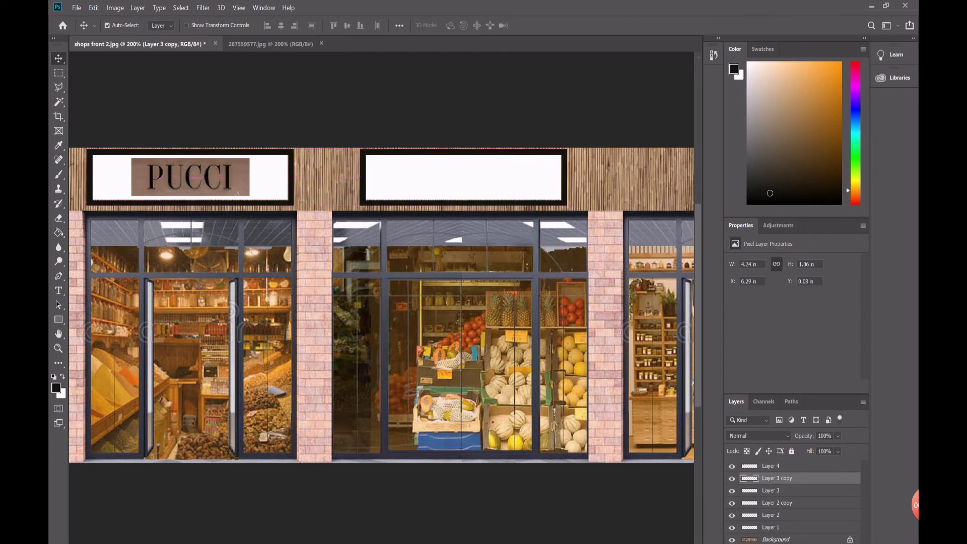
# Step: Recolour the second shop's sign frame with an orange-brown foreground fill
pyautogui.press('g')
pyautogui.click(55, 387)
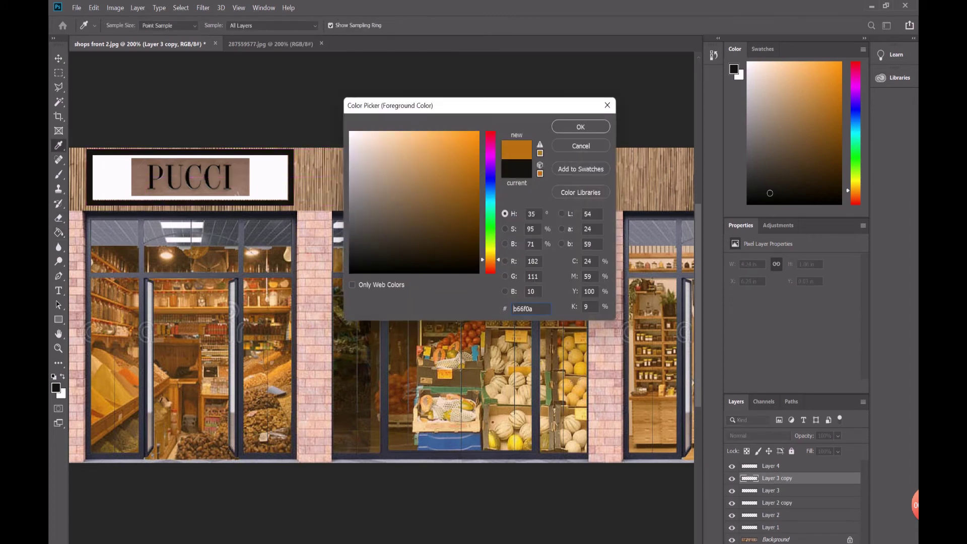
pyautogui.press('Return')
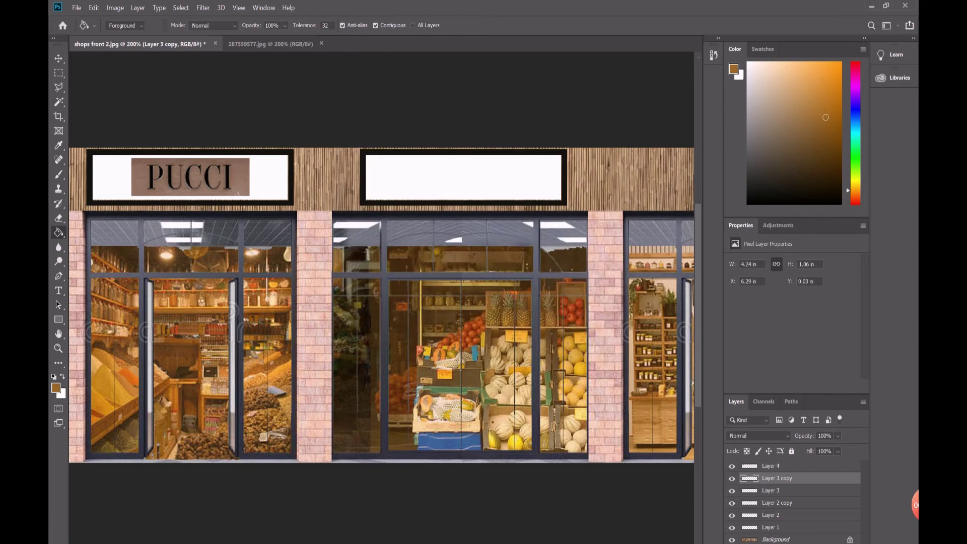
pyautogui.click(463, 203)
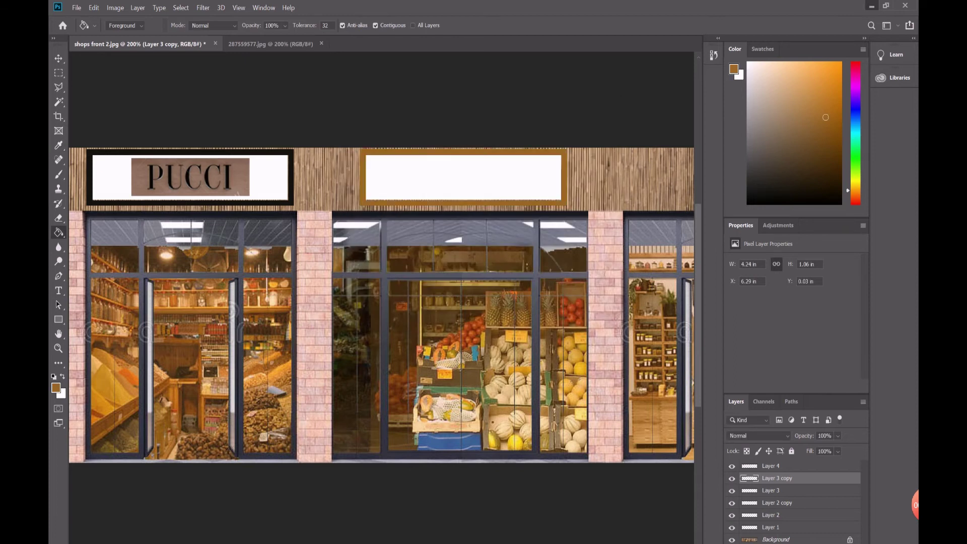
# Step: Open the desktop logo image whose name starts with 0008b7c9189 in Photoshop and paste the SpiceShop logo into shops front 2.jpg
pyautogui.click(871, 6)
pyautogui.click(879, 6)
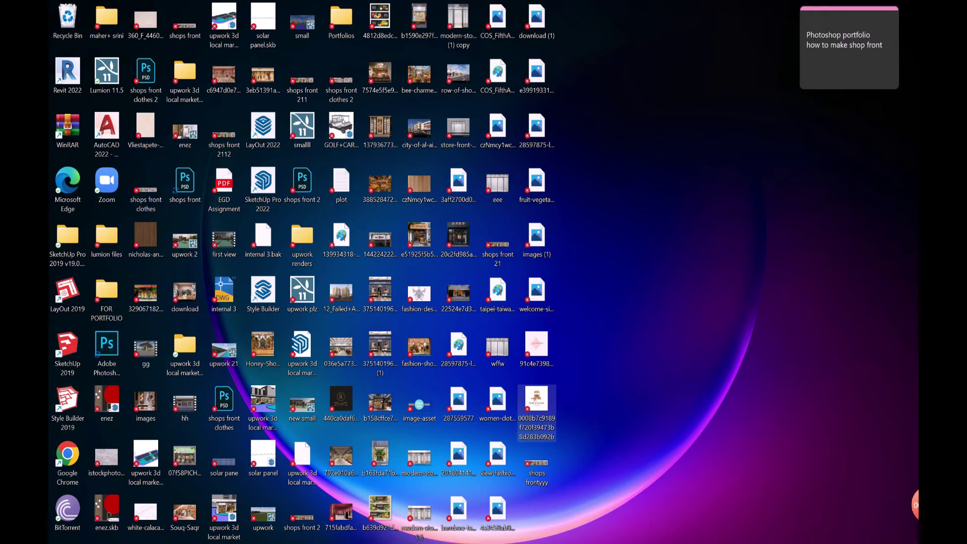
pyautogui.hotkey('alt', 'Tab')
pyautogui.click(886, 5)
pyautogui.moveTo(831, 32); pyautogui.dragTo(865, 28)
pyautogui.moveTo(536, 403); pyautogui.dragTo(856, 58)
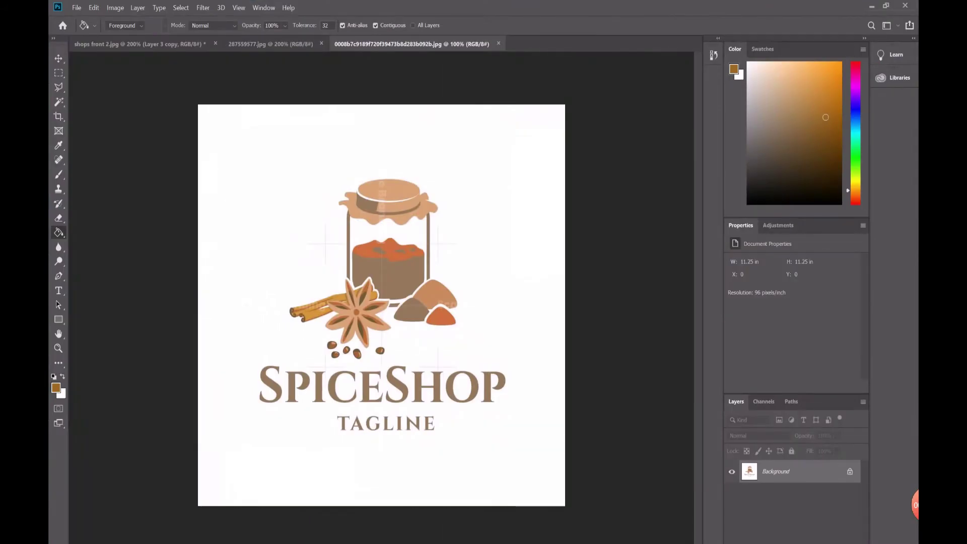
pyautogui.hotkey('ctrl', 'Tab')
pyautogui.hotkey('ctrl', 'v')
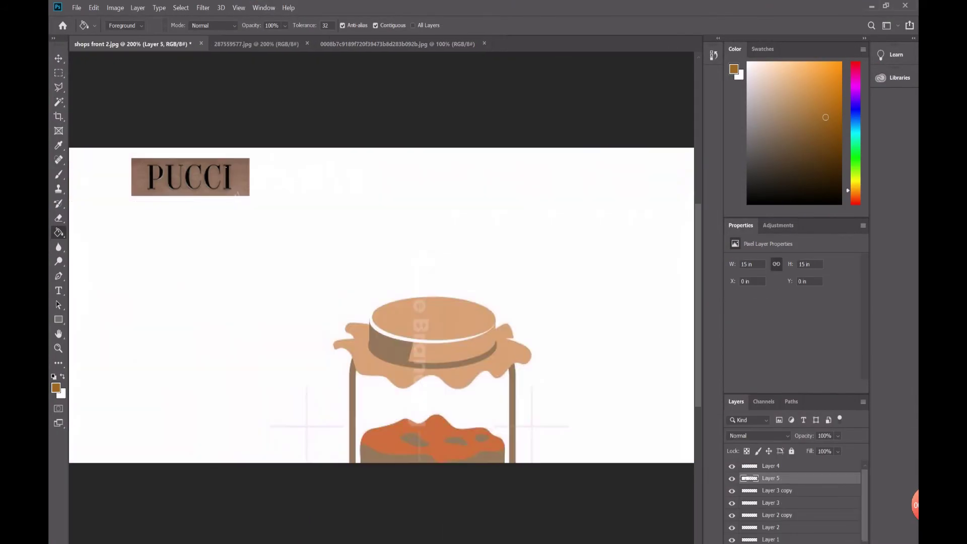
# Step: Scale the SpiceShop logo to about 0.81 in square and centre it in the second shop's white sign
pyautogui.hotkey('ctrl', 't')
pyautogui.moveTo(251, 222); pyautogui.dragTo(432, 222)
pyautogui.moveTo(213, 140); pyautogui.dragTo(425, 457)
pyautogui.moveTo(480, 533); pyautogui.dragTo(353, 270)
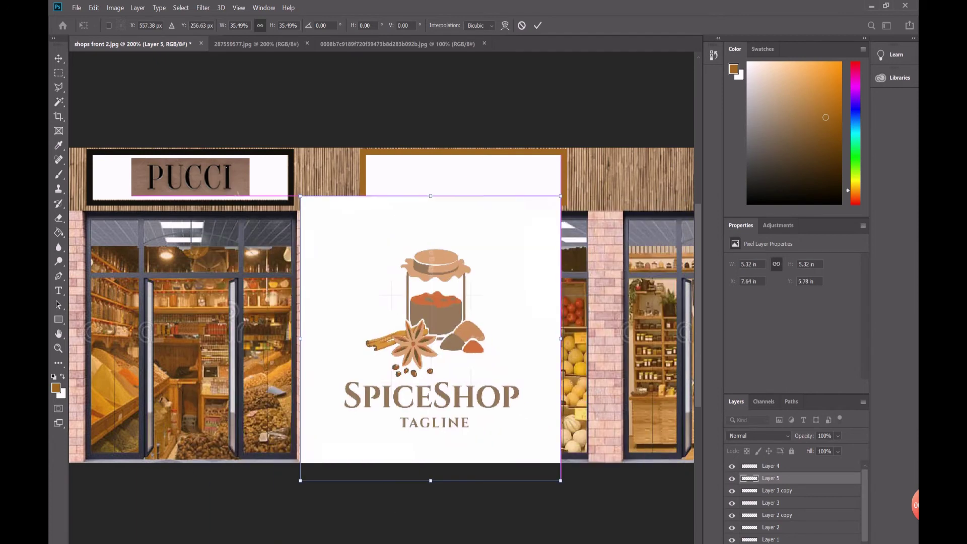
pyautogui.moveTo(298, 216); pyautogui.dragTo(460, 371)
pyautogui.moveTo(468, 470); pyautogui.dragTo(409, 365)
pyautogui.moveTo(401, 267); pyautogui.dragTo(460, 182)
pyautogui.press('Return')
pyautogui.press('g')
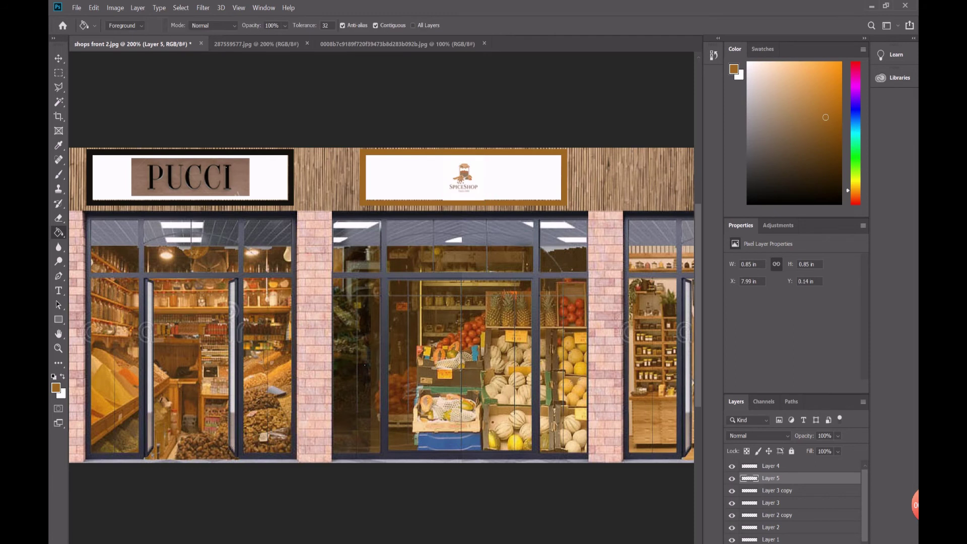
pyautogui.hotkey('ctrl', 't')
pyautogui.moveTo(483, 200); pyautogui.dragTo(481, 198)
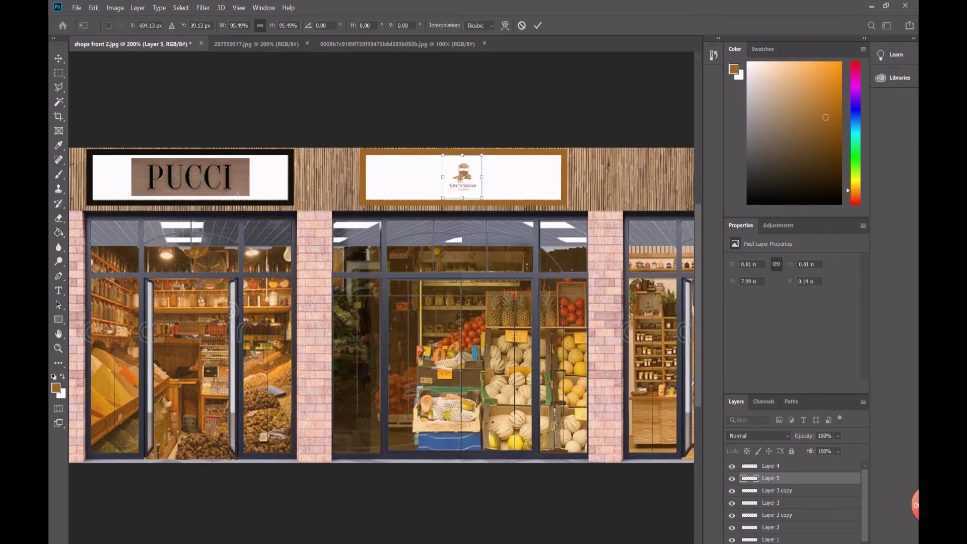
pyautogui.press('Return')
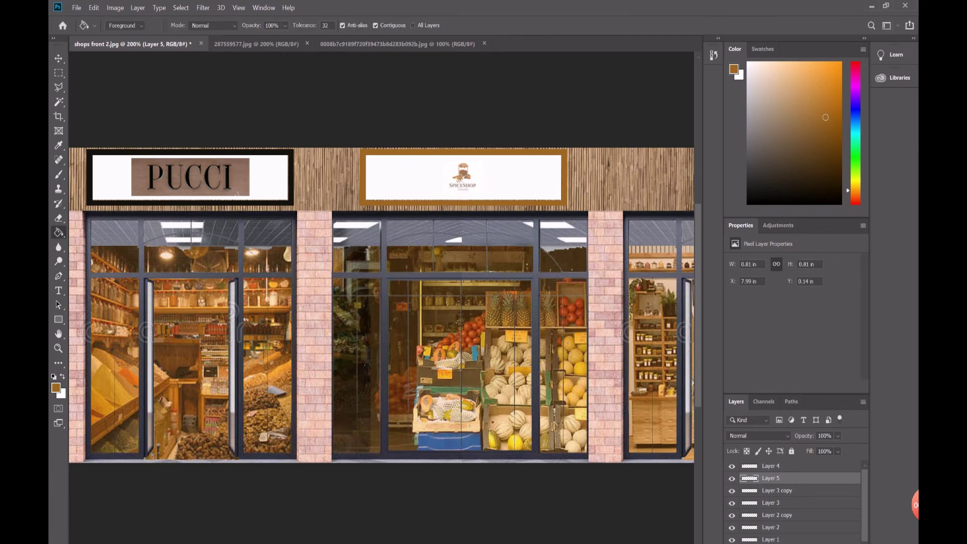
# Step: Inspect the clothing shop signs in shops front 2.psd up close and sample the pale pink frame colour
pyautogui.press('m')
pyautogui.press('z')
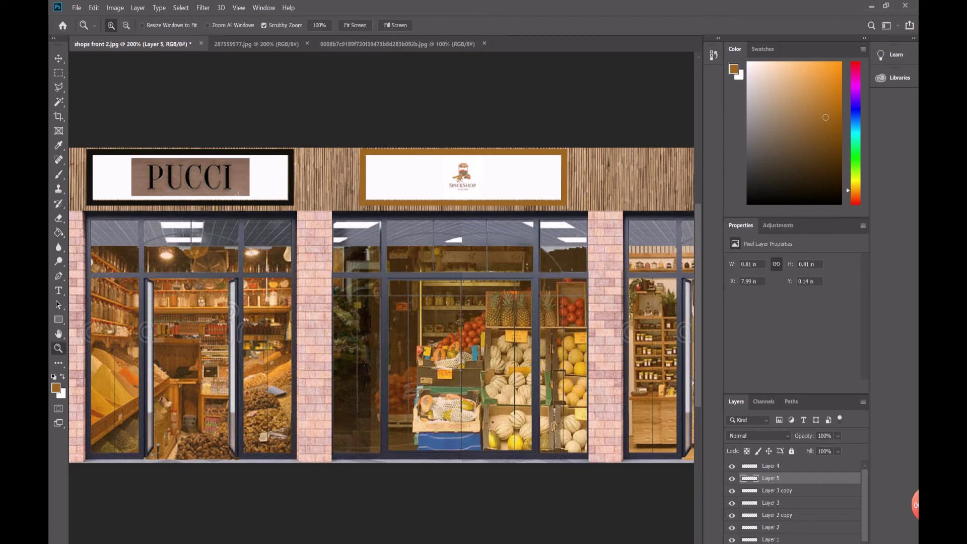
pyautogui.hotkey('ctrl', '0')
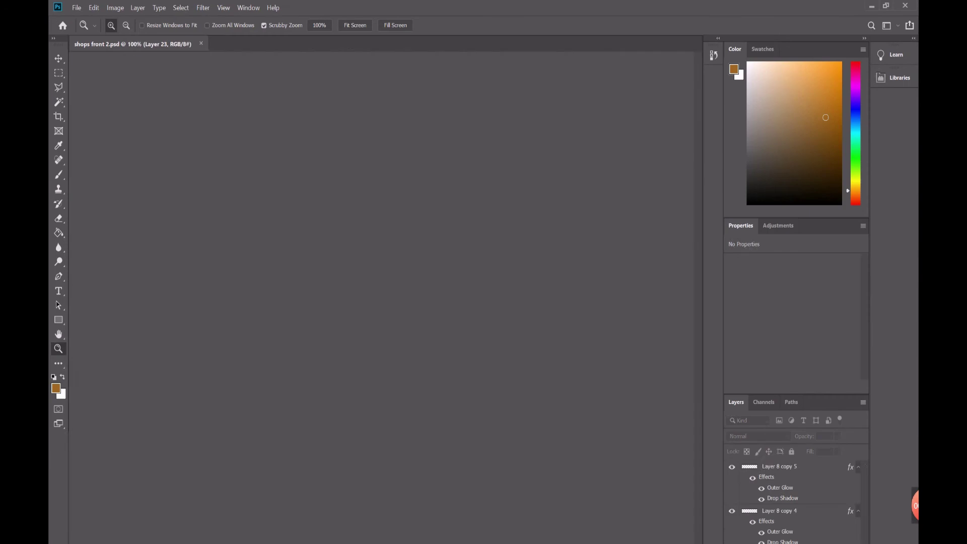
pyautogui.hotkey('ctrl', '+')
pyautogui.hotkey('ctrl', '+')
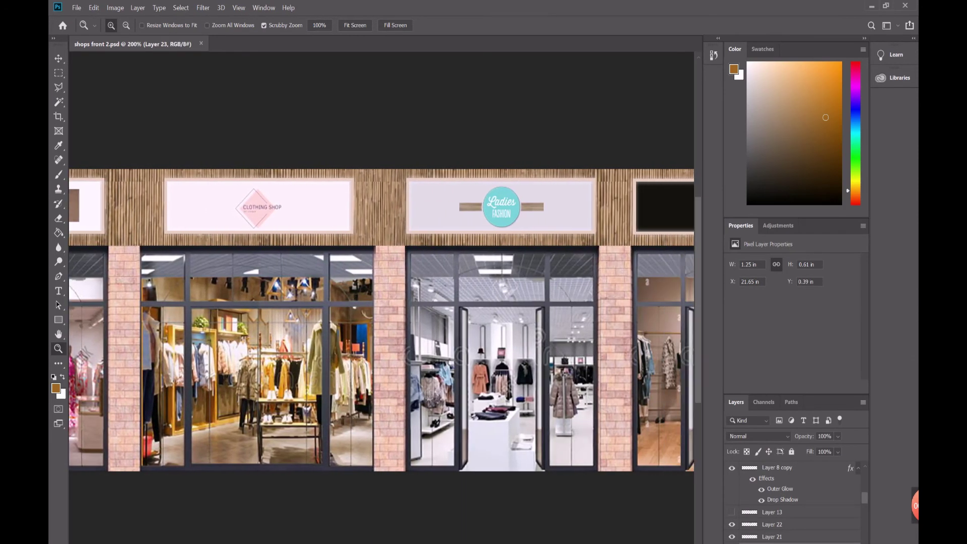
pyautogui.hotkey('ctrl', '+')
pyautogui.press('i')
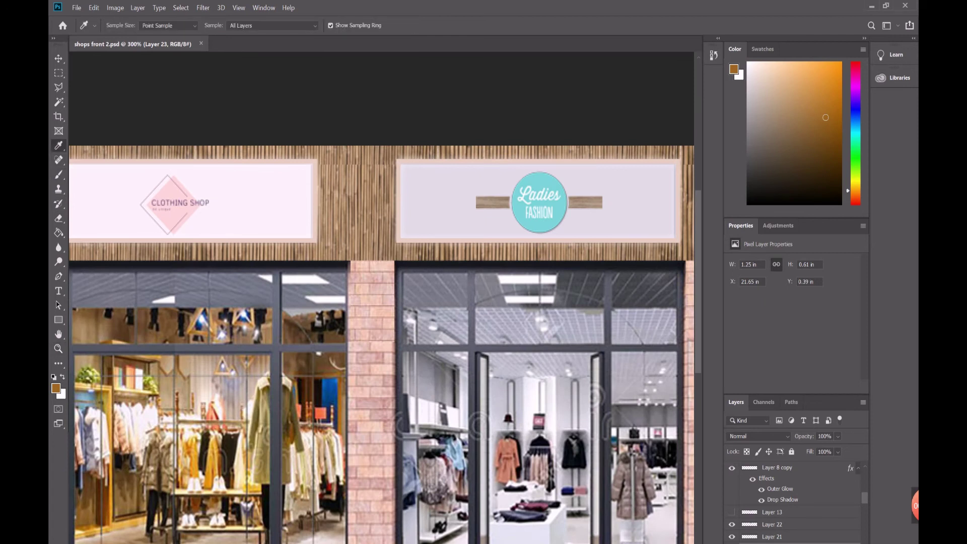
pyautogui.press('z')
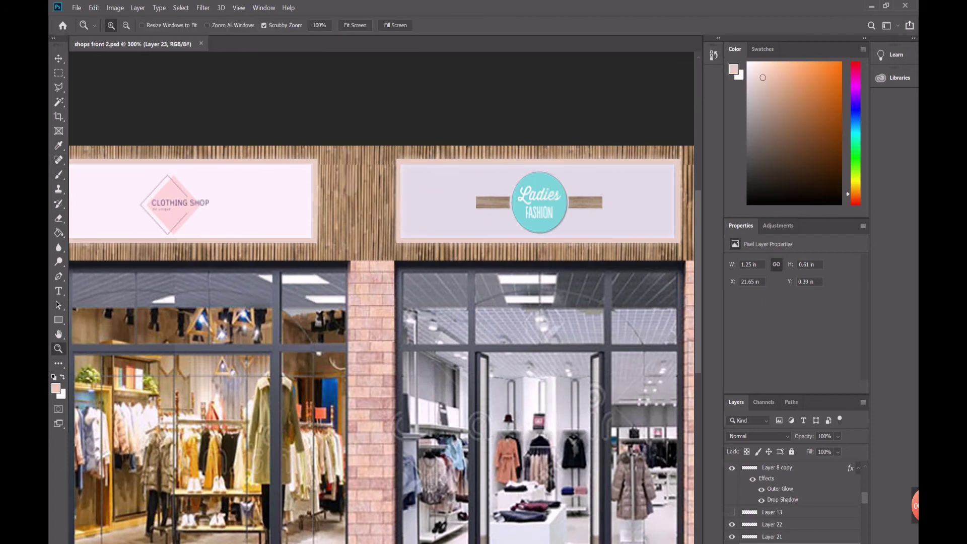
# Step: Examine the shop signs and interiors along the whole clothing shopfront strip in shops front 2.psd
pyautogui.hotkey('ctrl', '0')
pyautogui.hotkey('ctrl', '+')
pyautogui.hotkey('ctrl', '+')
pyautogui.hotkey('ctrl', '+')
pyautogui.hotkey('ctrl', '+')
pyautogui.hscroll(8, 381, 313)
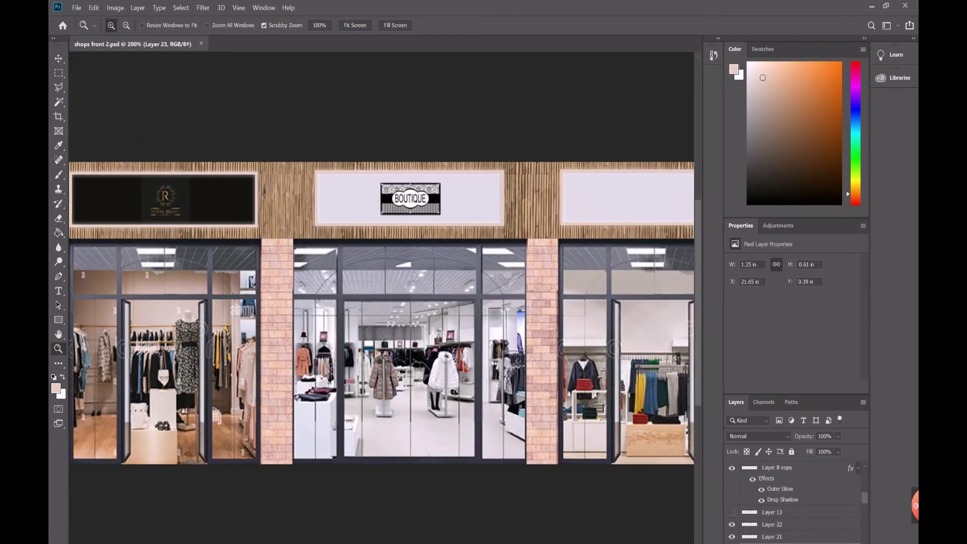
pyautogui.hscroll(-6, 381, 313)
pyautogui.hscroll(-8, 381, 313)
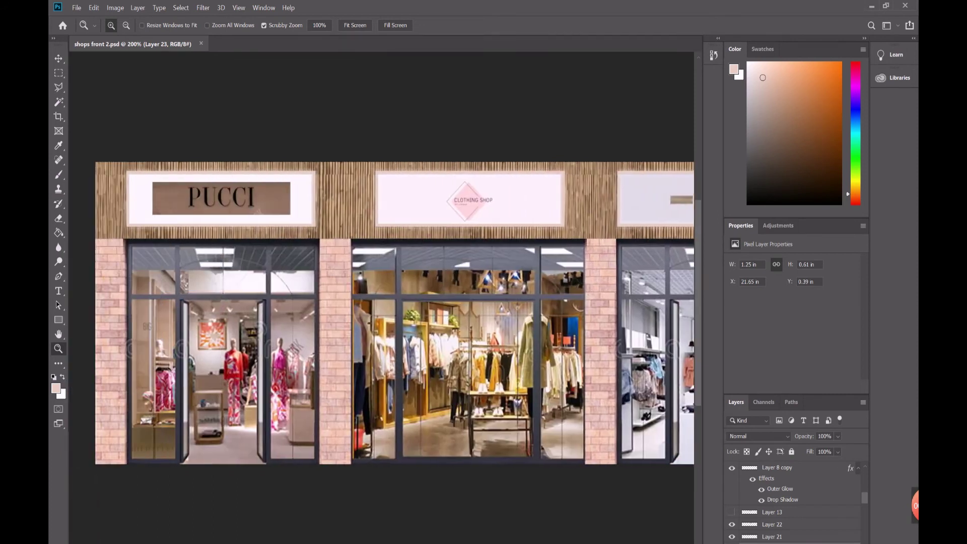
pyautogui.hotkey('ctrl', '0')
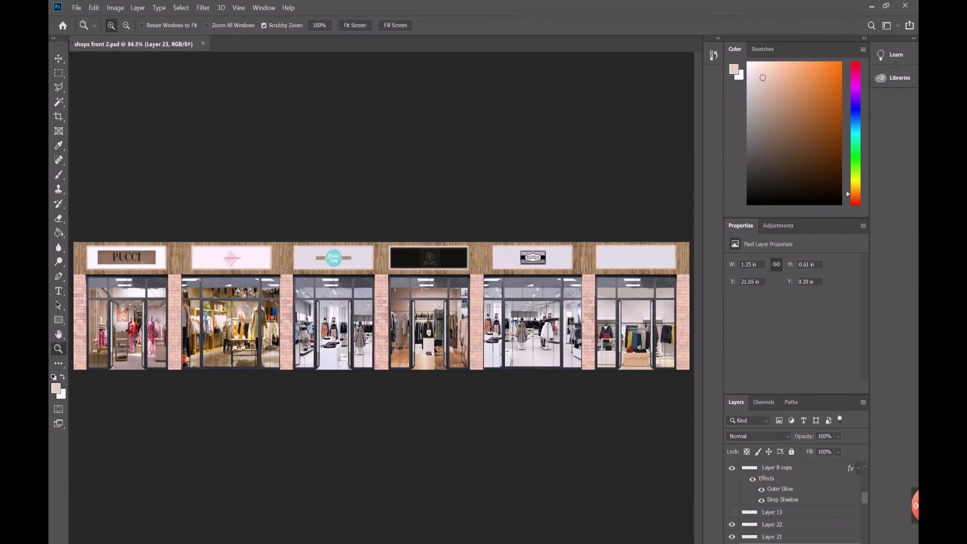
pyautogui.click(76, 7)
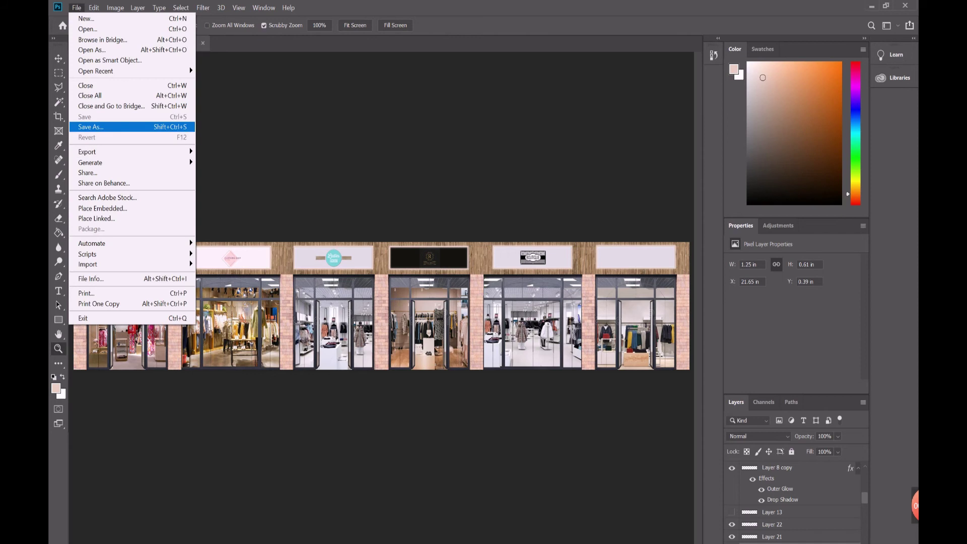
pyautogui.click(88, 126)
pyautogui.click(295, 250)
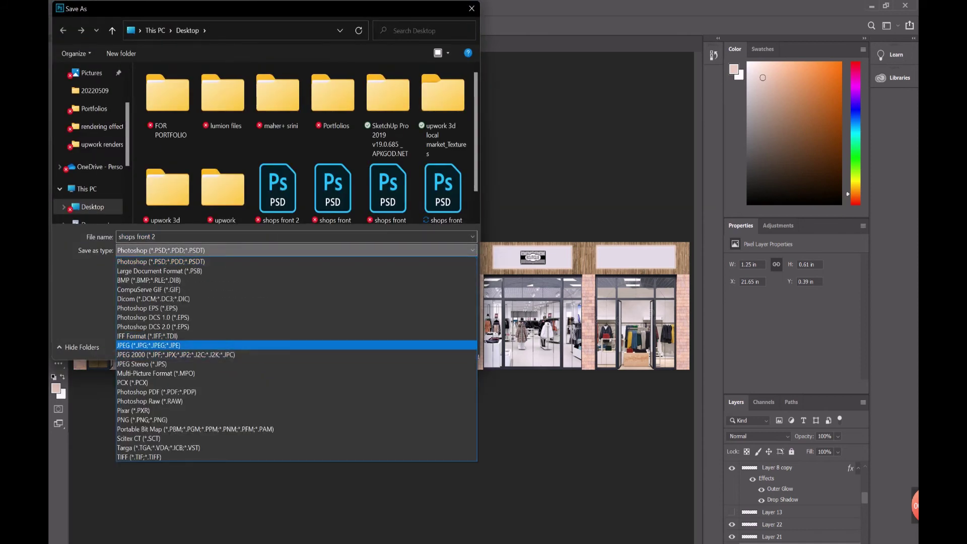
pyautogui.click(148, 345)
pyautogui.click(471, 9)
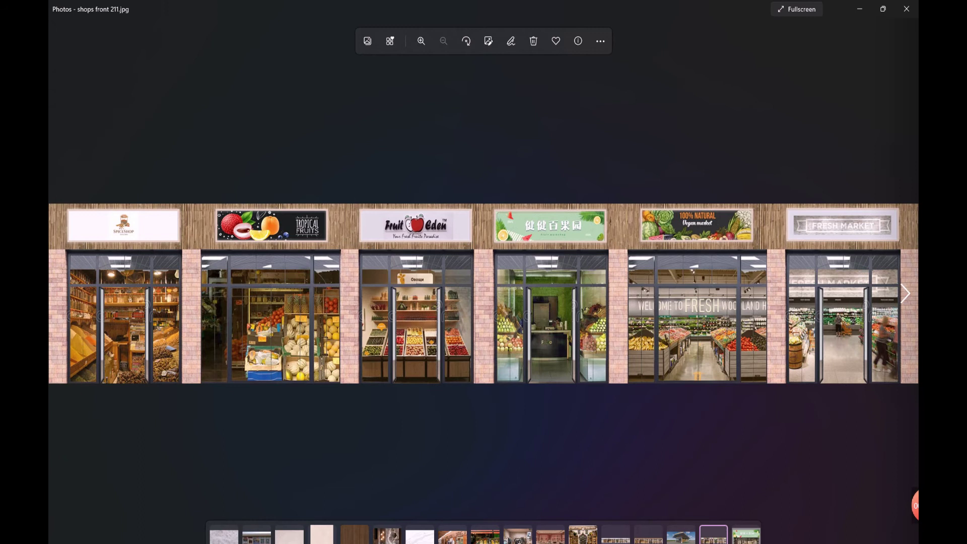
# Step: Close the shops front 211 image and view shops front clothes 2.jpg in Photos
pyautogui.click(907, 8)
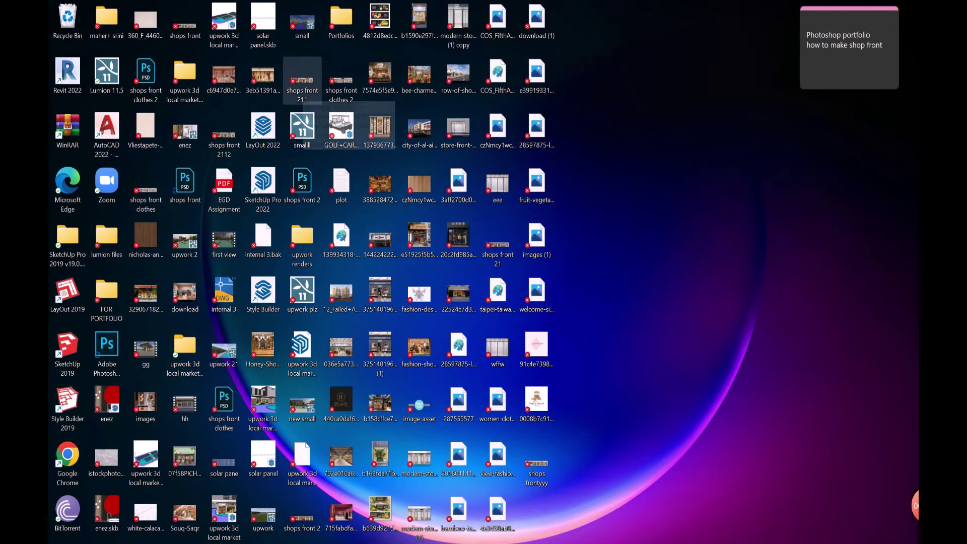
pyautogui.doubleClick(342, 83)
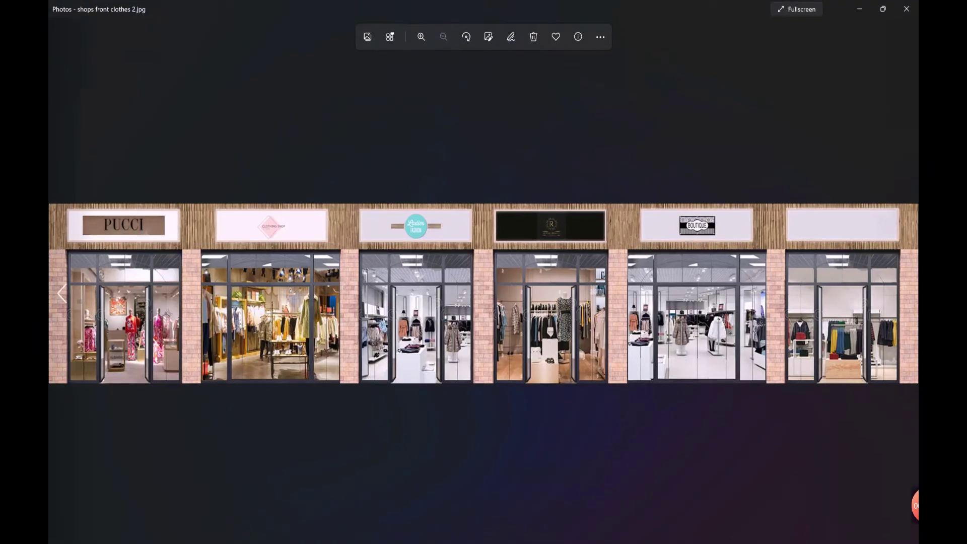